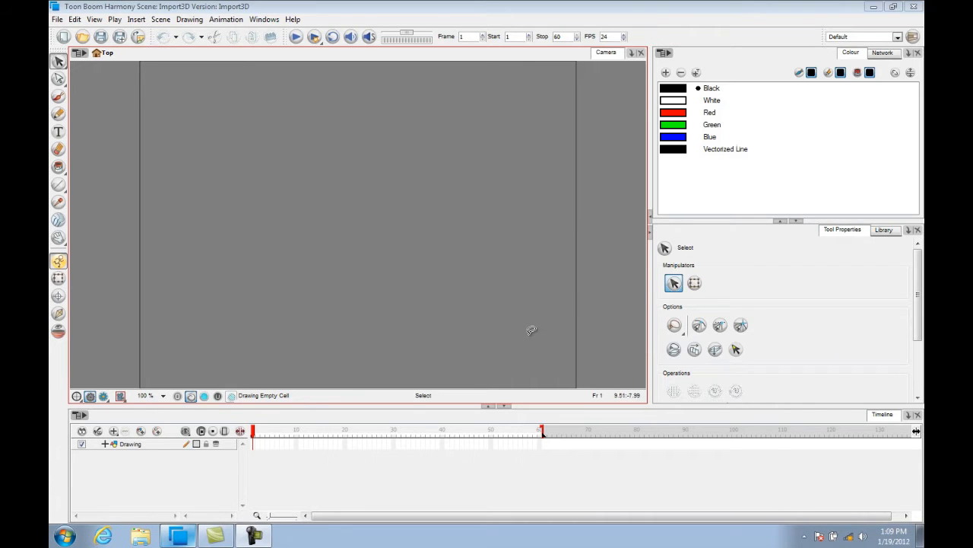
- Start a 3D model import and choose PirateShip13-1.osb from the 3D-Ship folder
left_click(58, 20)
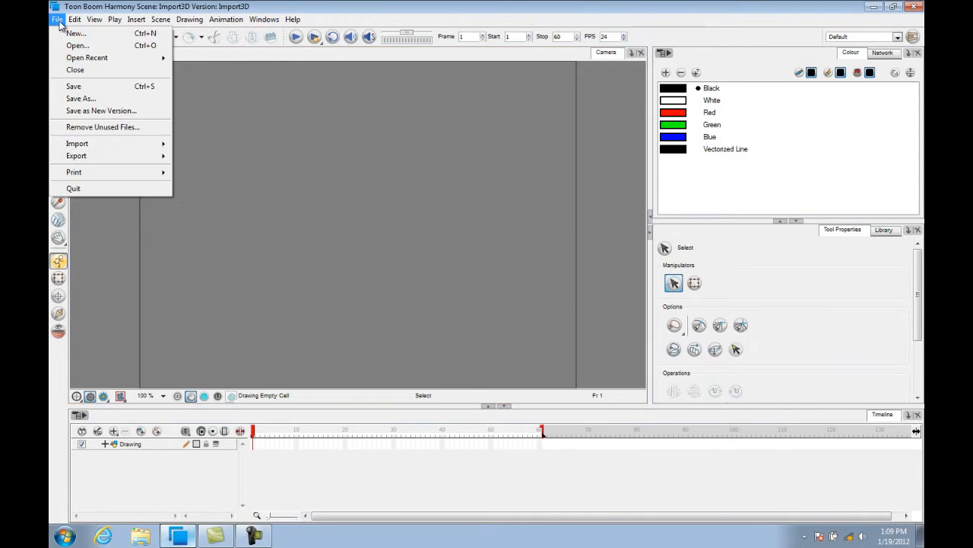
mouse_move(83, 144)
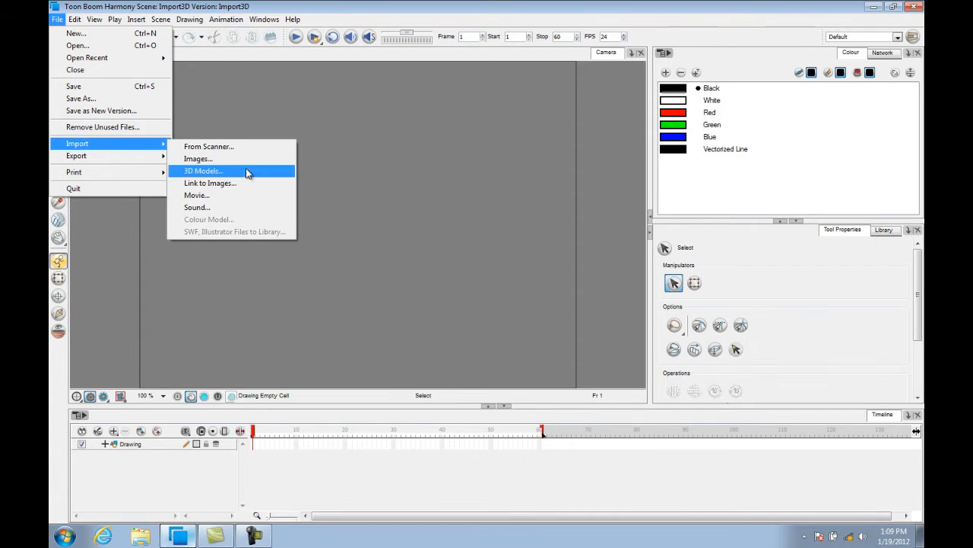
left_click(268, 175)
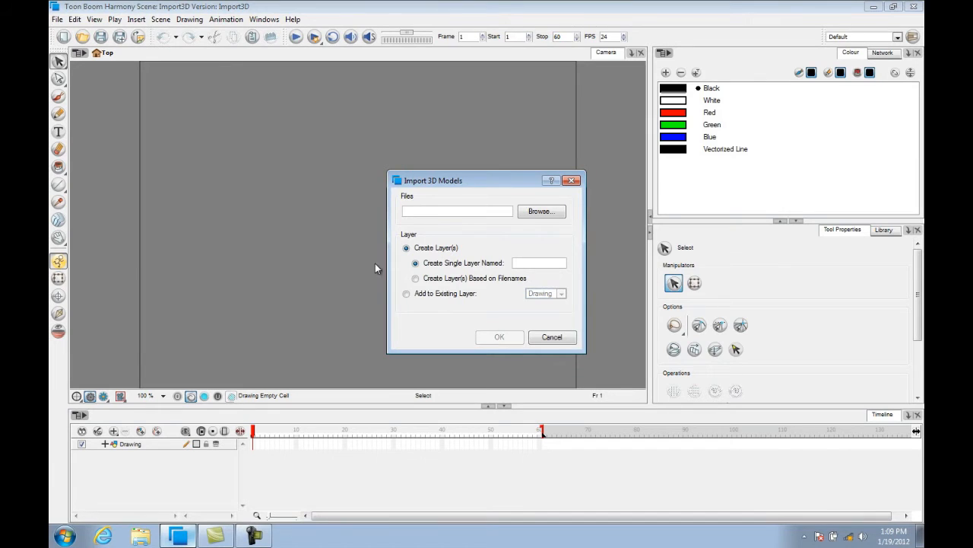
left_click(542, 213)
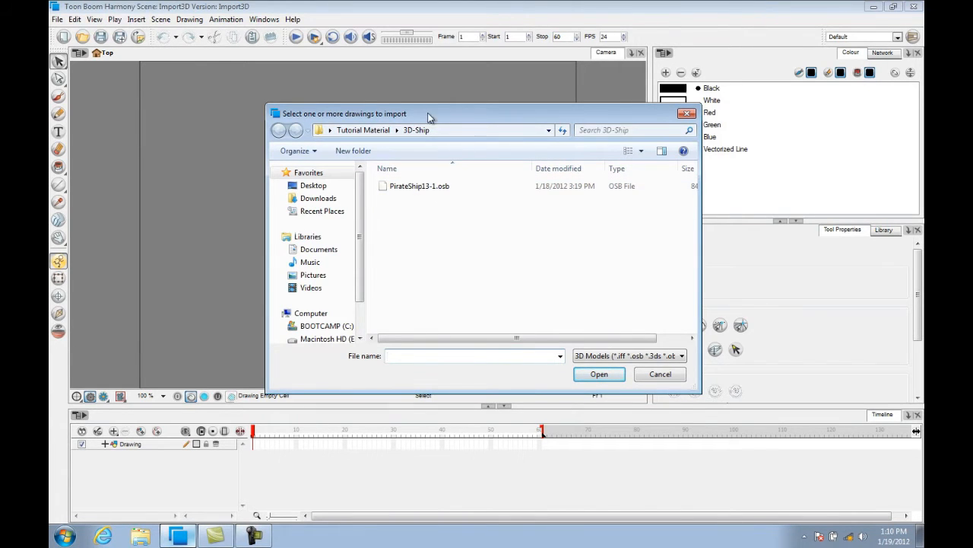
left_click(440, 190)
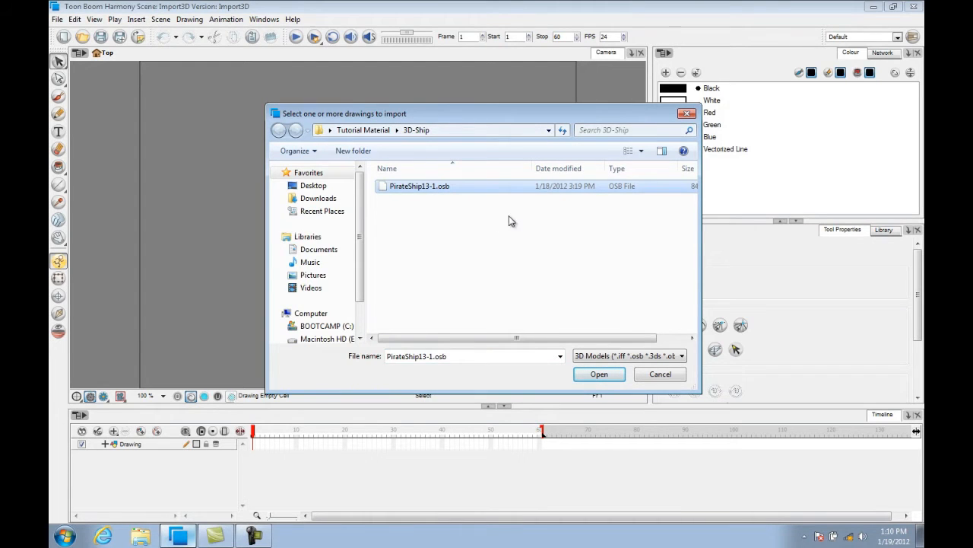
left_click(595, 379)
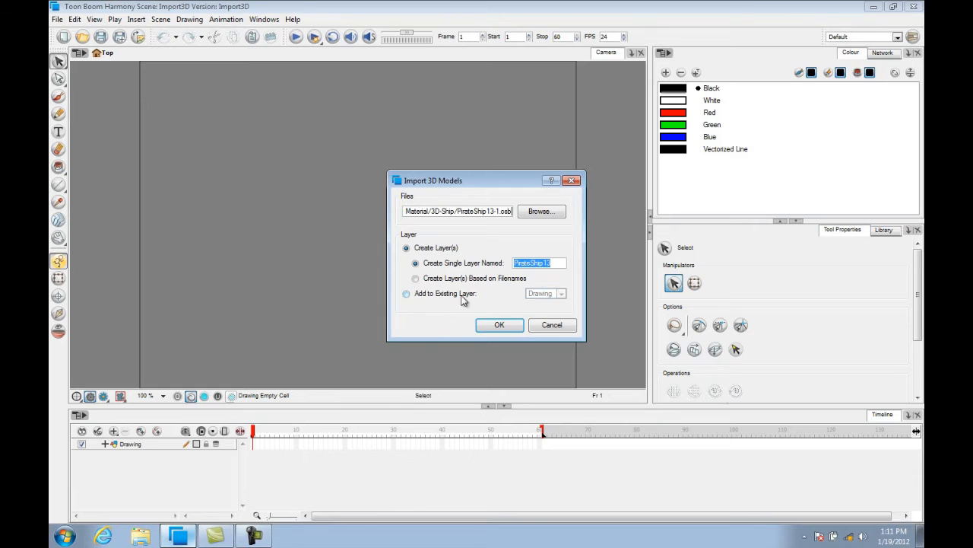
left_click(407, 296)
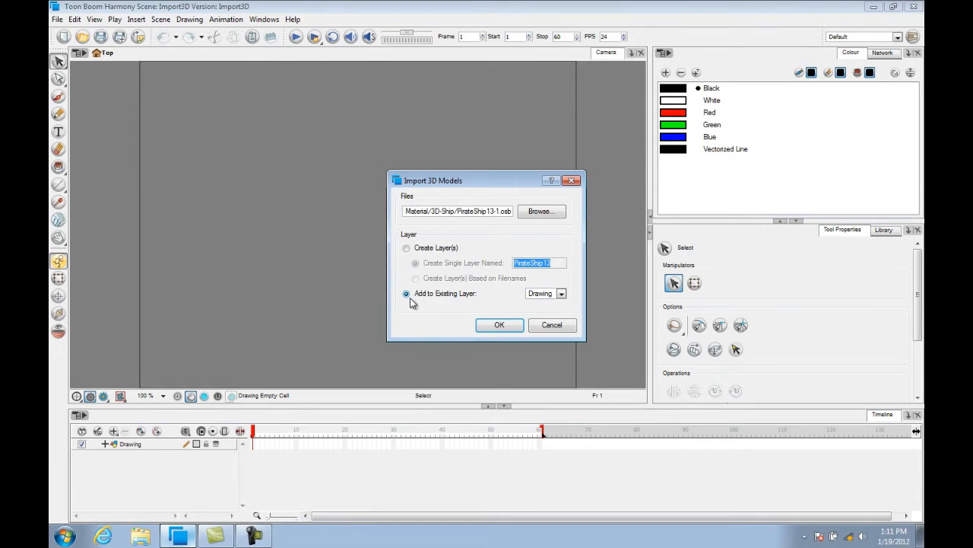
left_click(562, 295)
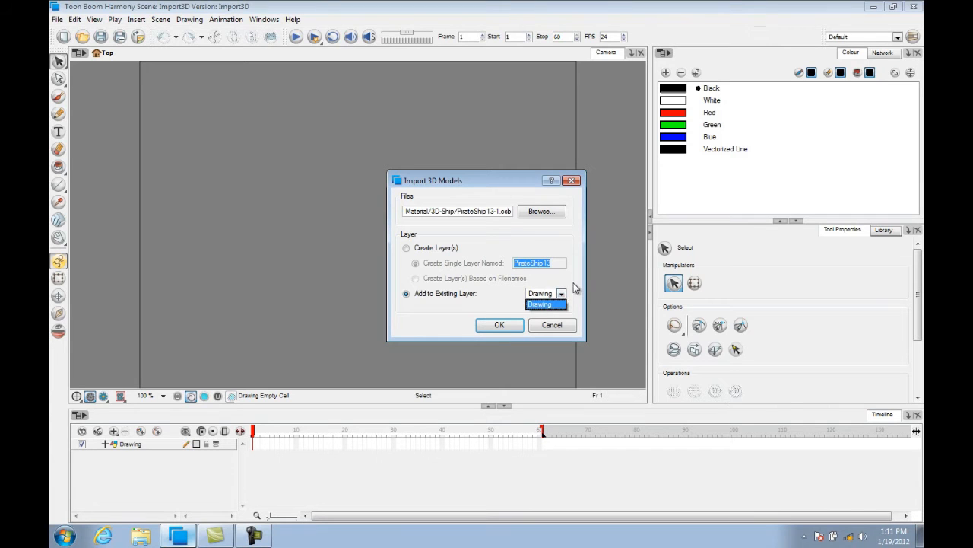
left_click(575, 288)
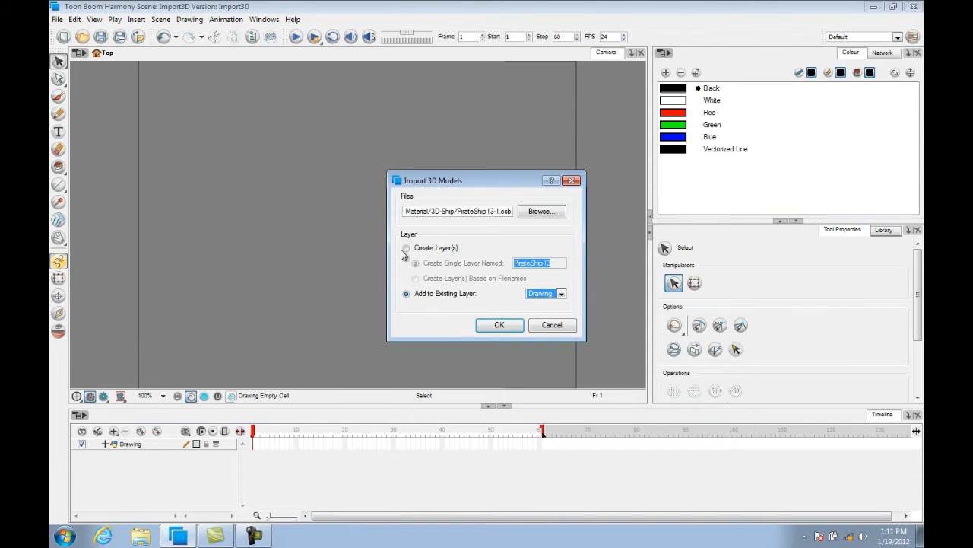
- Import the model into a newly created single layer named PirateShip13
left_click(406, 248)
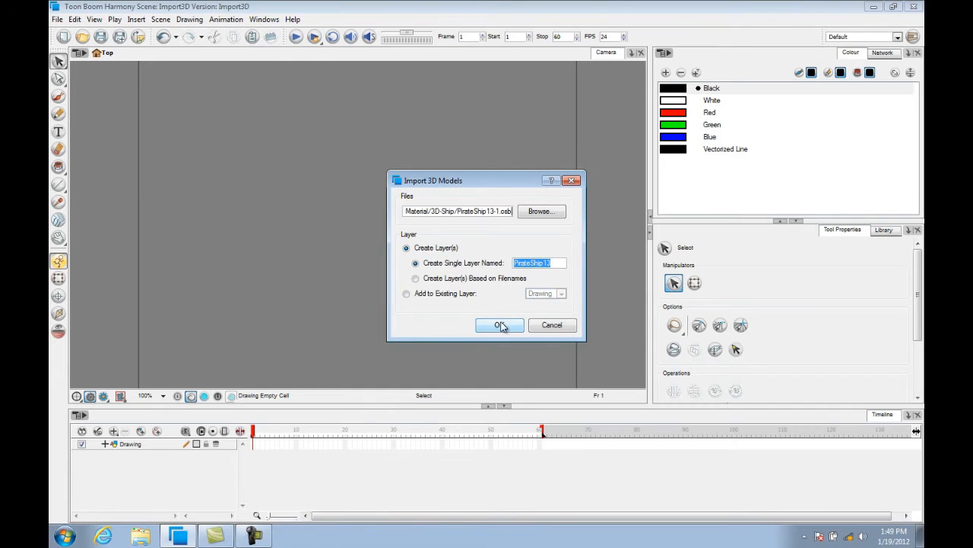
left_click(500, 324)
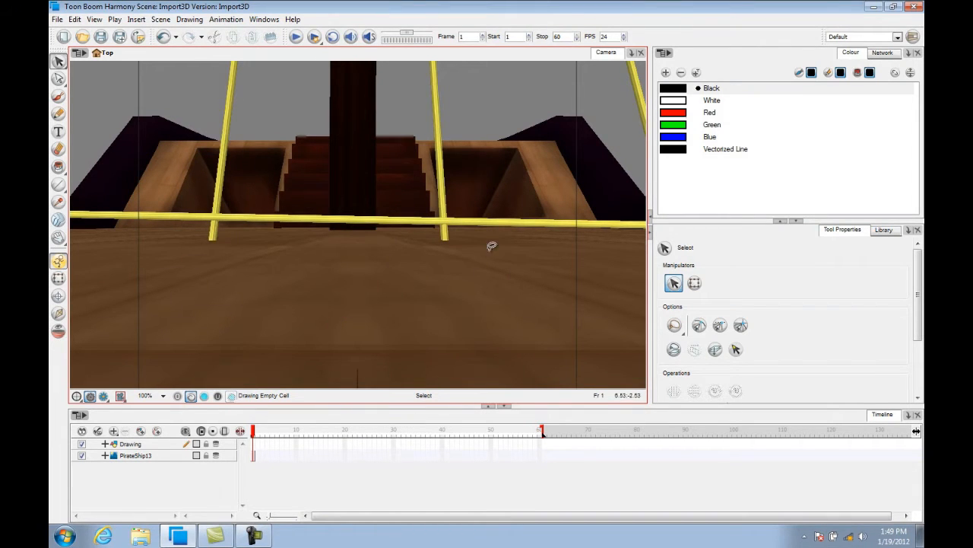
- Add a Perspective view, zoomed out to 6.25% and orbited to show the whole ship from a rear three-quarter angle
left_click(631, 53)
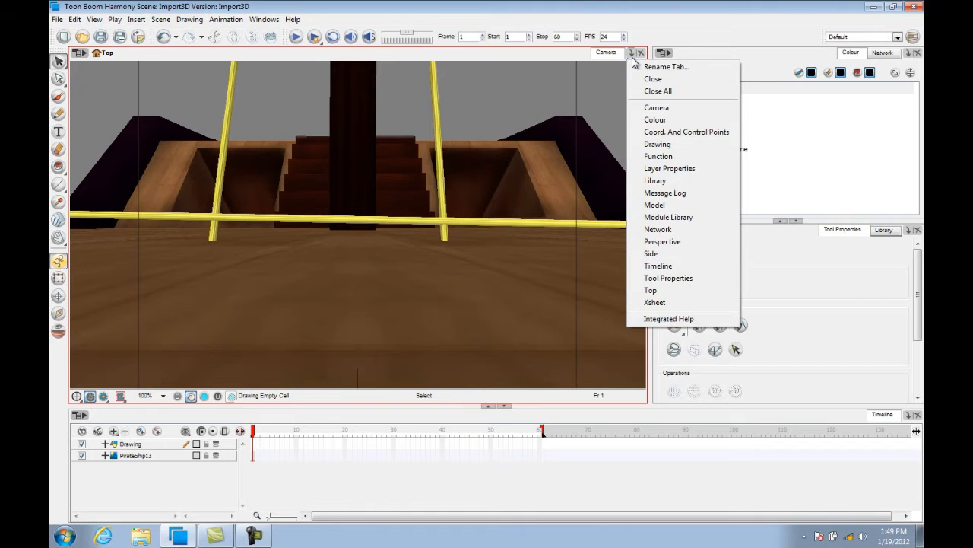
left_click(635, 242)
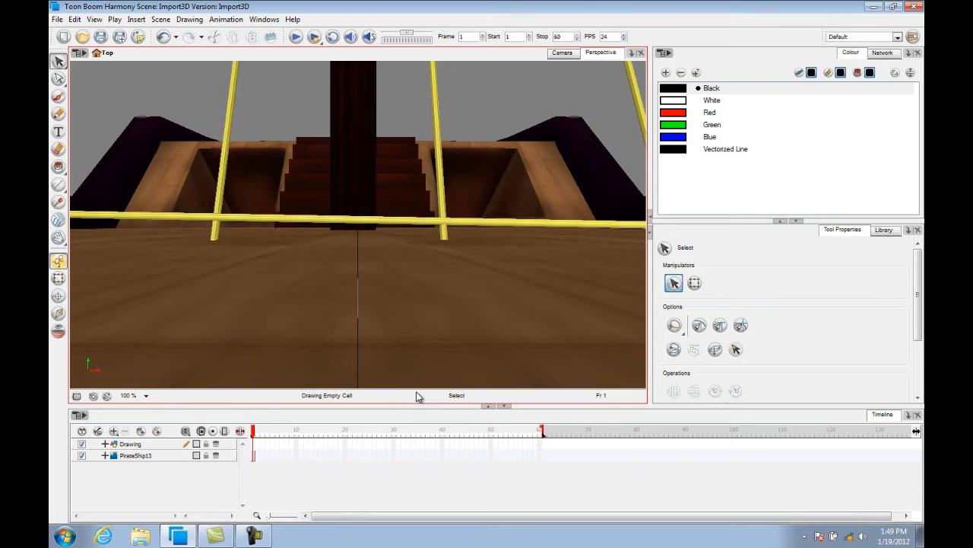
key("1")
key("1")
key("1")
key("1")
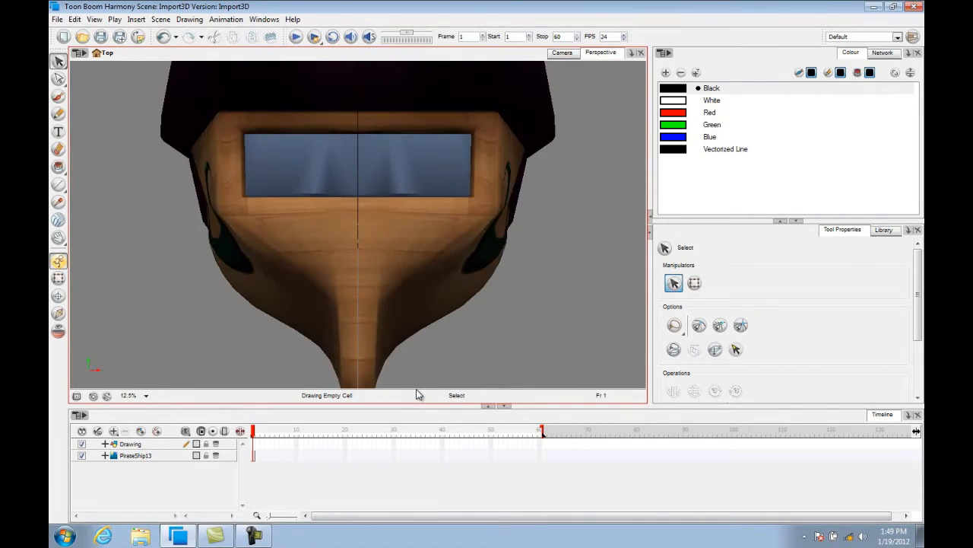
key("ctrl+alt")
left_click_drag(474, 226, 406, 233)
left_click_drag(365, 93, 363, 101)
key("space")
left_click_drag(496, 176, 514, 314)
left_click_drag(470, 158, 459, 266)
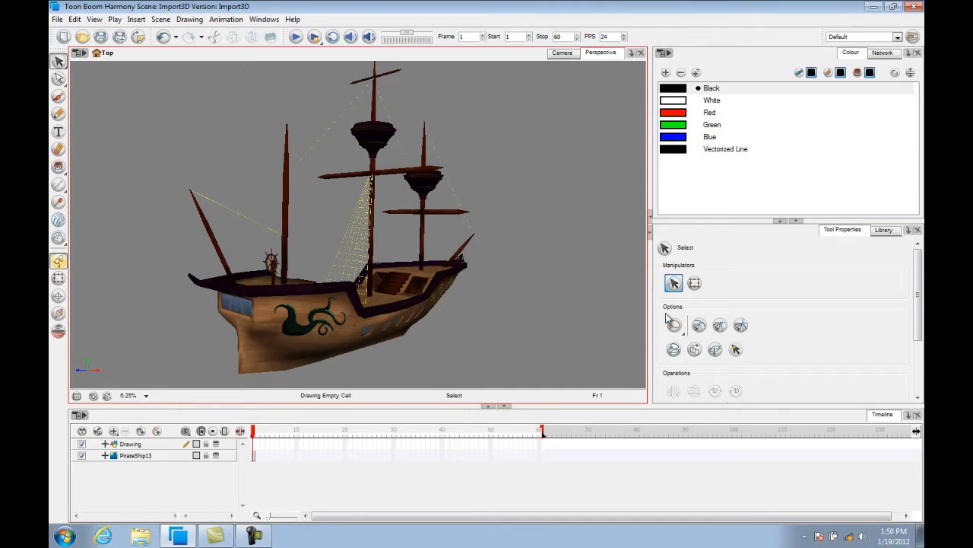
- In the Network, move the PirateShip13 module above the Composite and connect a Peg from the Module Library to its input
left_click(884, 54)
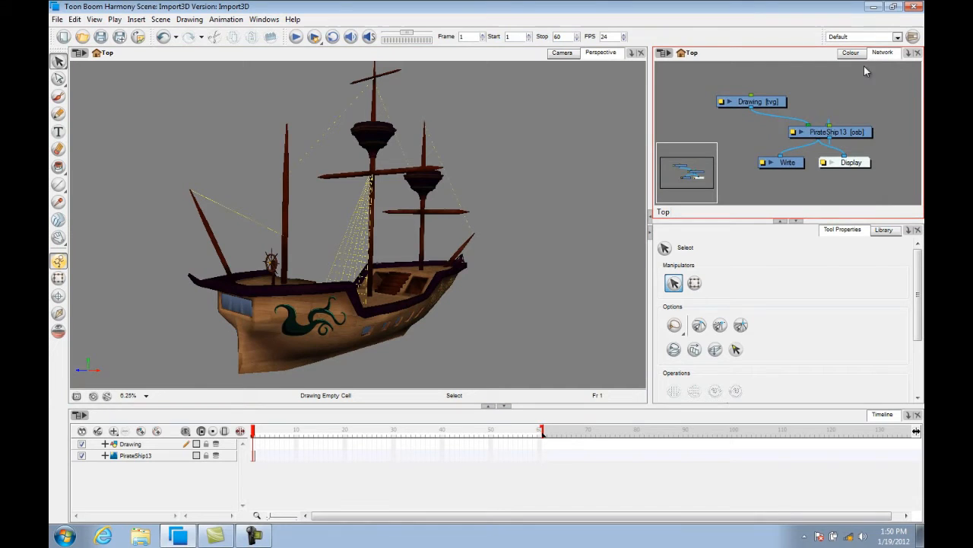
left_click_drag(847, 140, 881, 106)
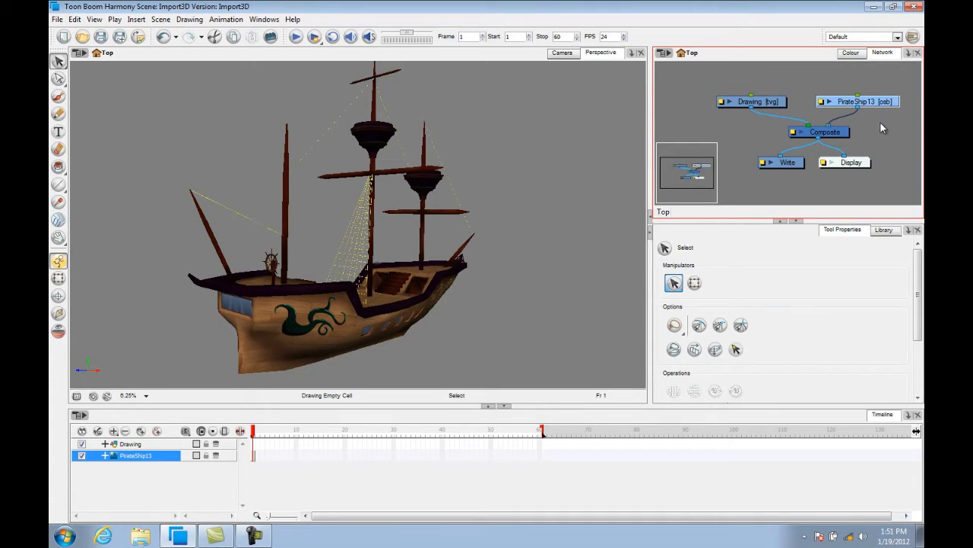
left_click(909, 229)
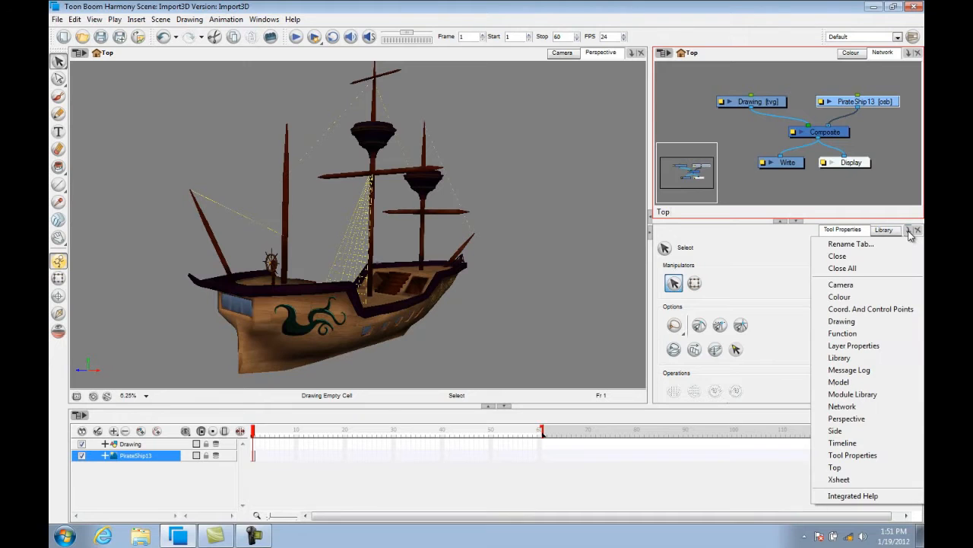
left_click(899, 394)
left_click(826, 344)
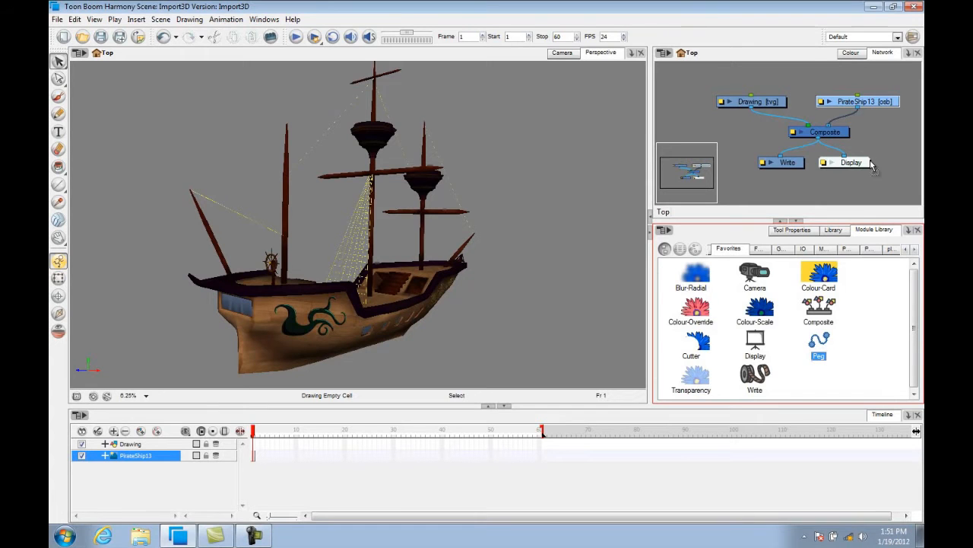
left_click_drag(892, 130, 859, 97)
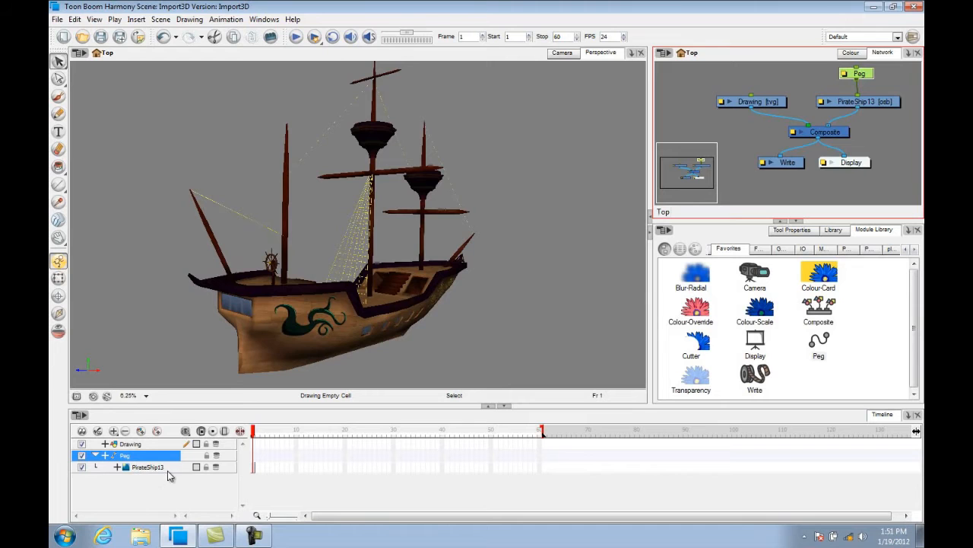
- Enable 3D transformations in the PirateShip13 layer's properties
double_click(822, 105)
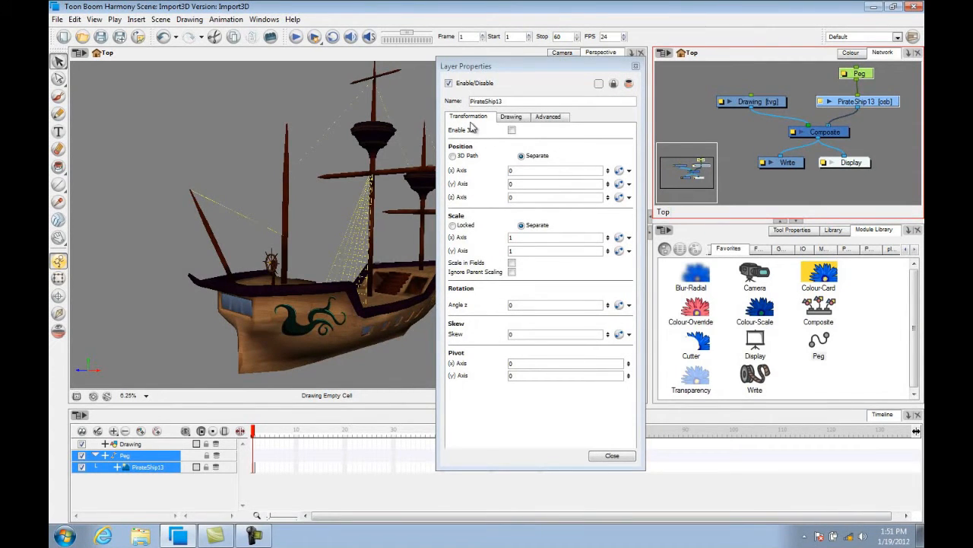
left_click(512, 131)
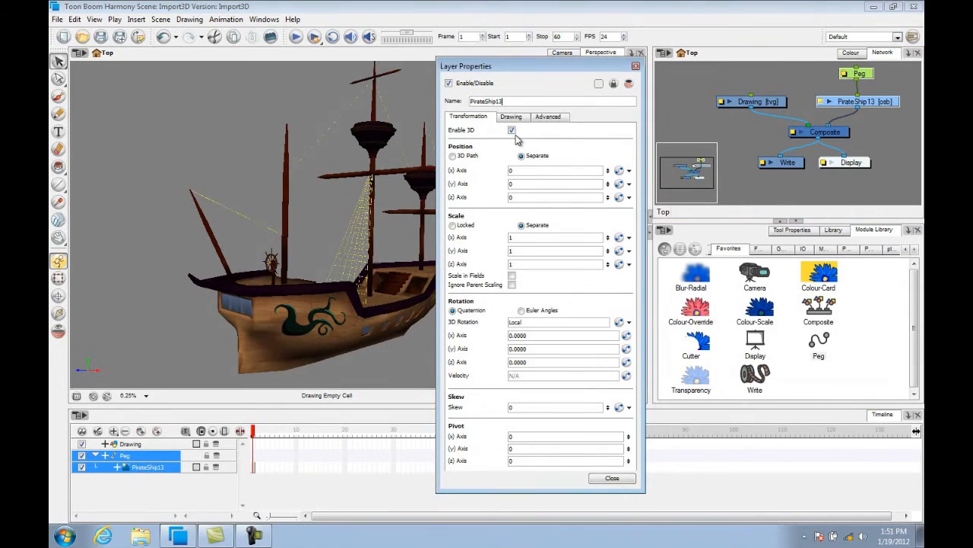
left_click(613, 478)
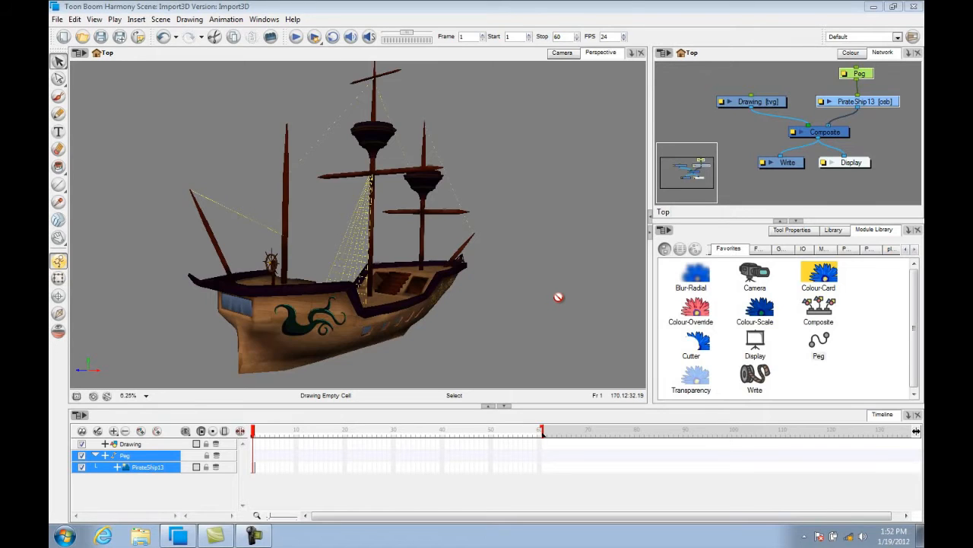
- Show the Advanced Animation toolbar in the workspace
left_click(265, 20)
mouse_move(259, 67)
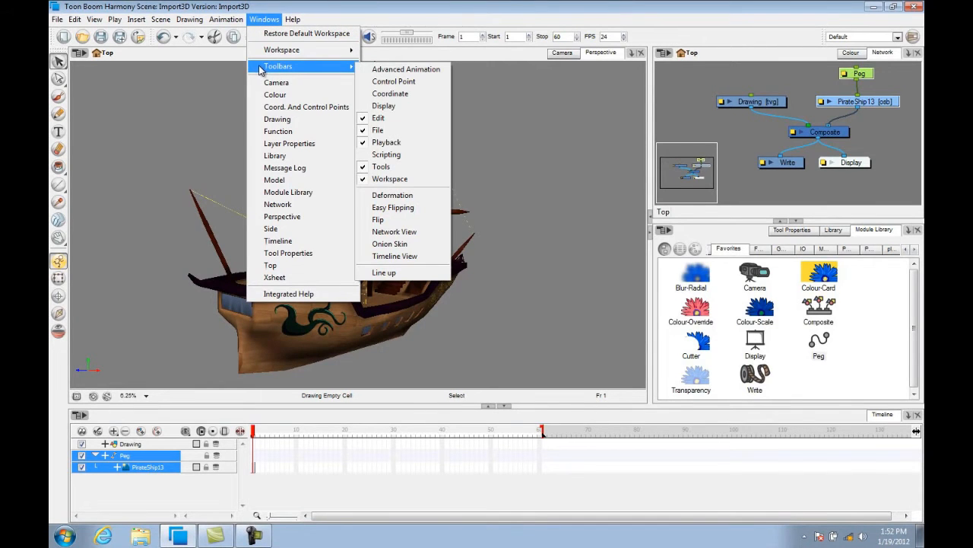
left_click(443, 70)
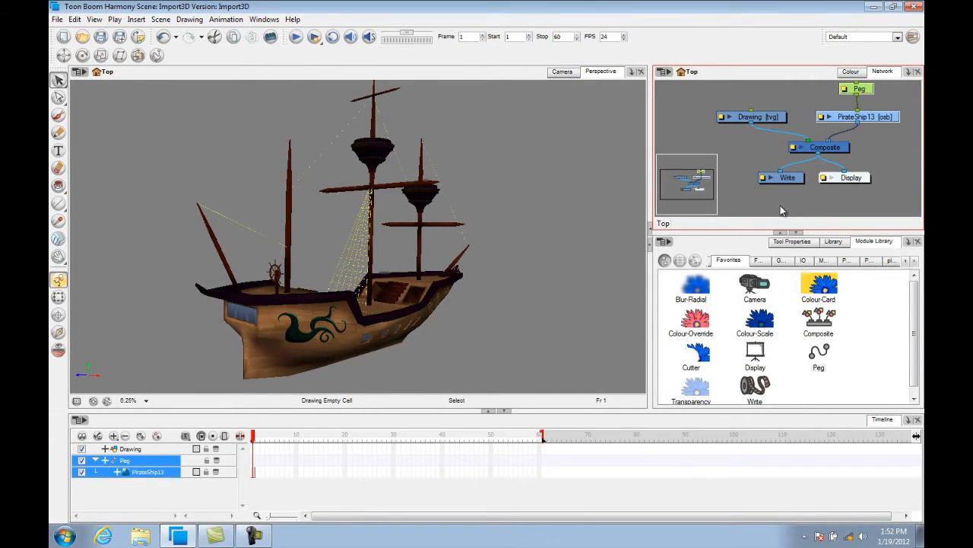
- Add a Side view, dock it as its own pane beside the Perspective view, and add a Top view to that pane
left_click(909, 72)
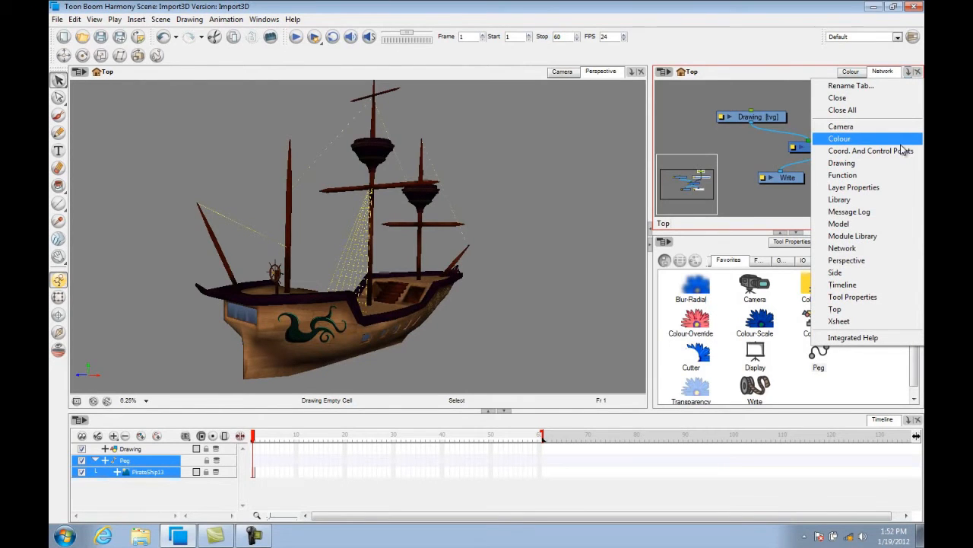
left_click(870, 273)
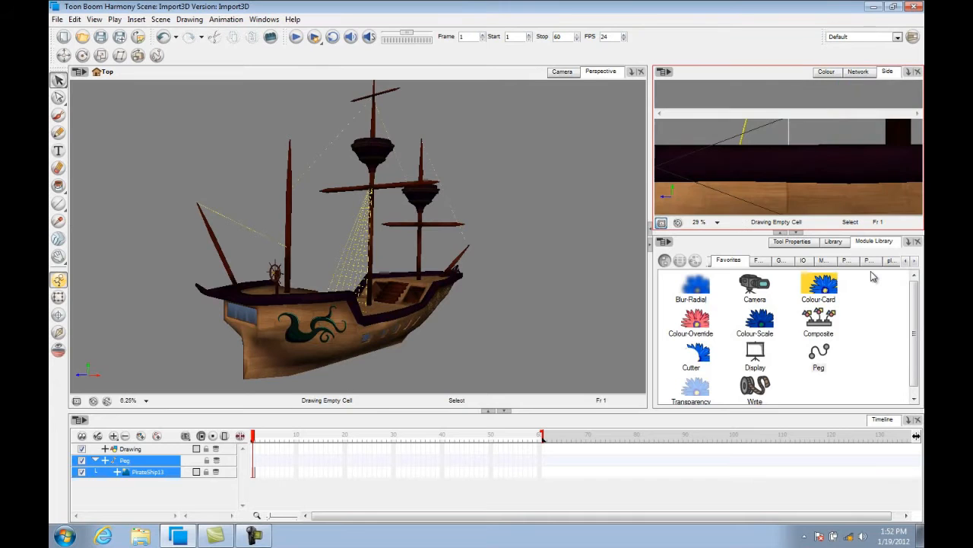
left_click_drag(893, 72, 650, 82)
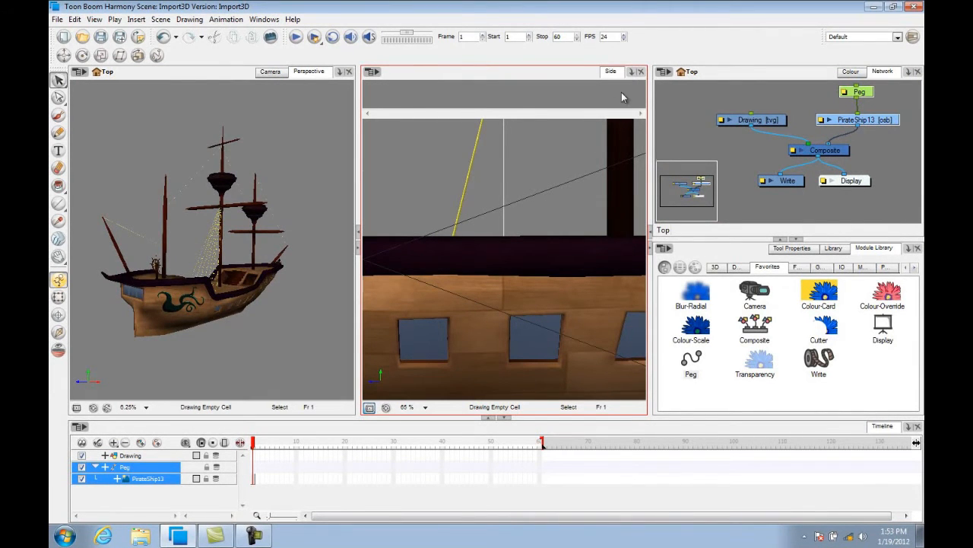
left_click(632, 72)
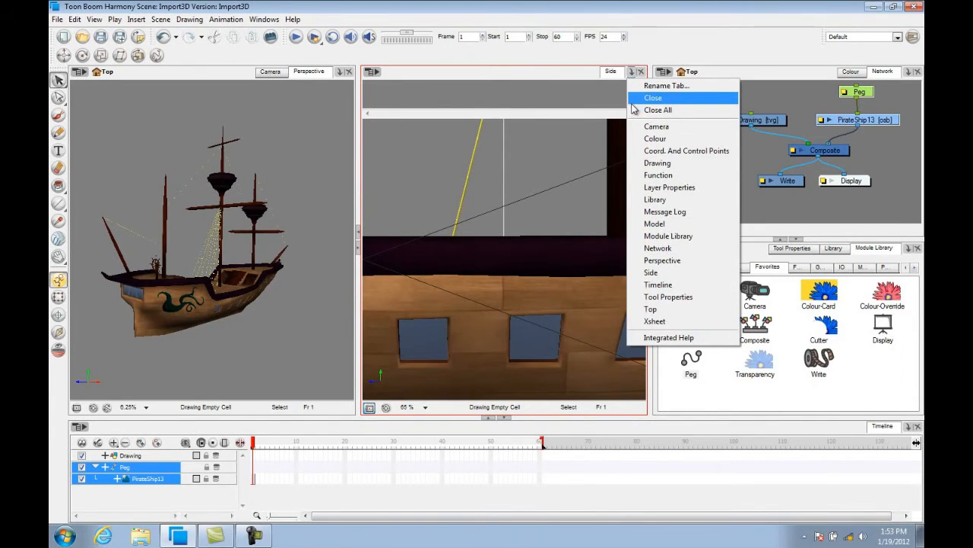
left_click(642, 308)
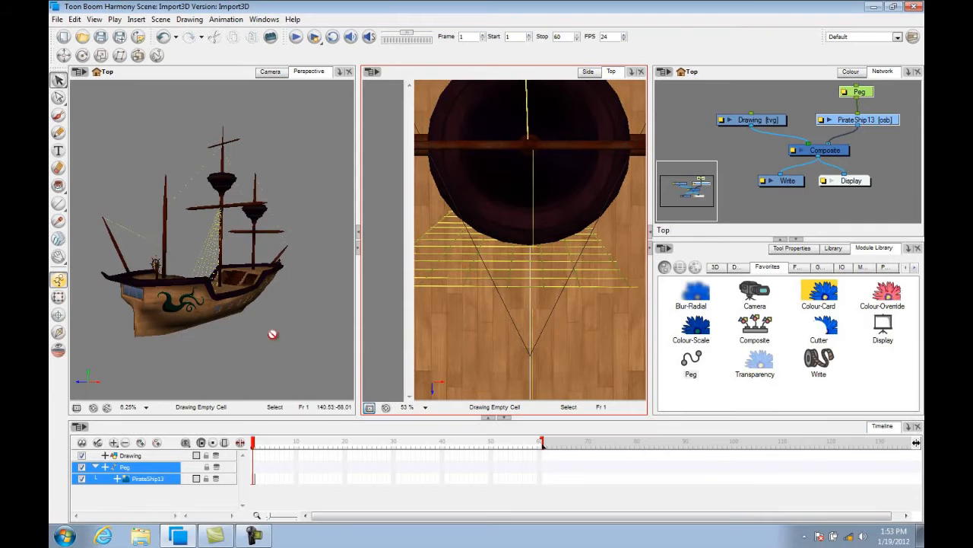
- Translate the selected peg and pirate ship sideways, upward and back in depth within the Perspective view
left_click(63, 56)
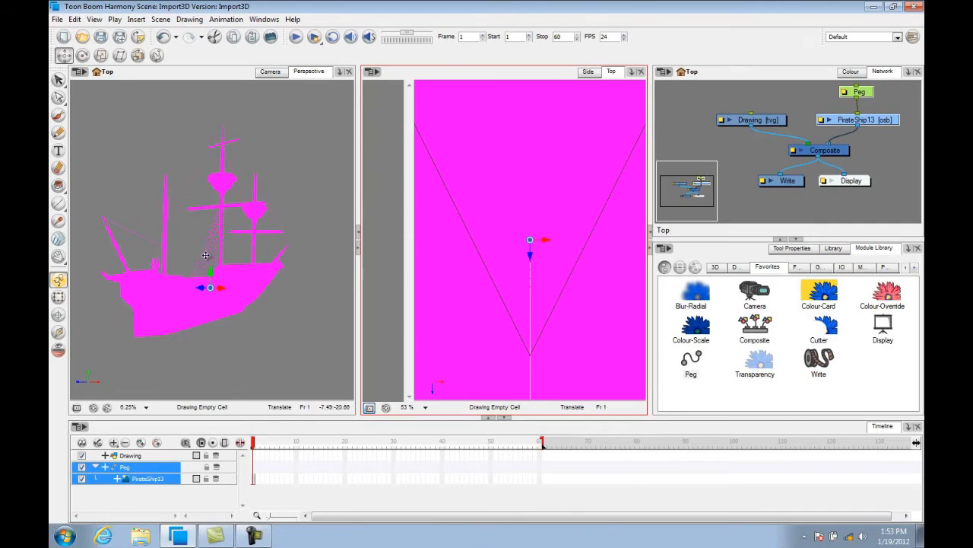
left_click_drag(210, 272, 211, 272)
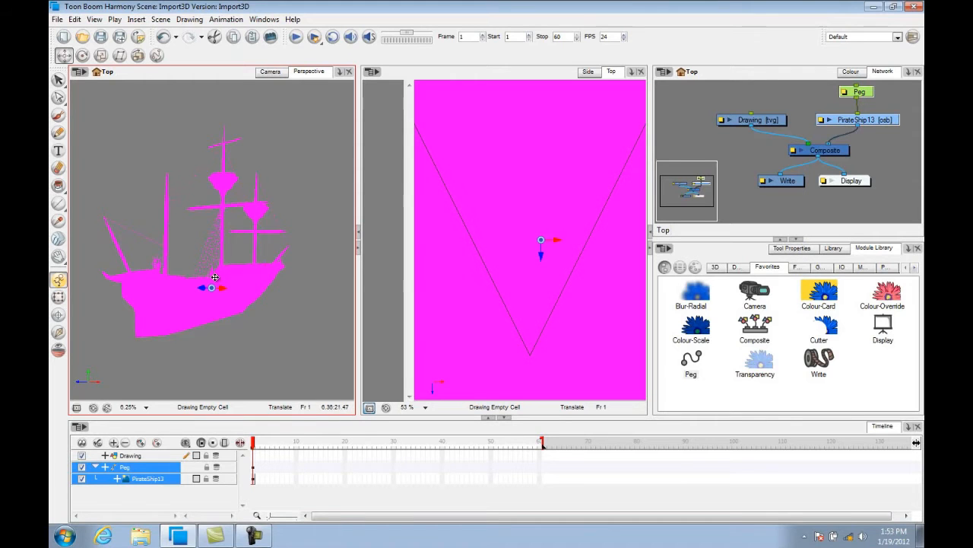
mouse_move(213, 276)
left_mouse_down()
mouse_move(210, 213)
mouse_move(211, 303)
mouse_move(219, 245)
mouse_move(219, 263)
left_mouse_up()
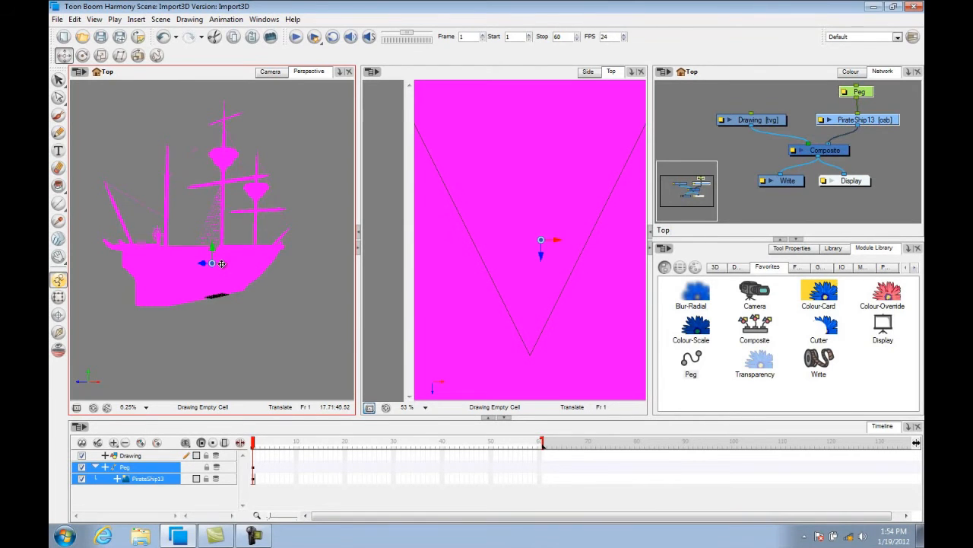
mouse_move(225, 267)
left_mouse_down()
mouse_move(209, 264)
mouse_move(258, 256)
mouse_move(201, 266)
mouse_move(225, 264)
left_mouse_up()
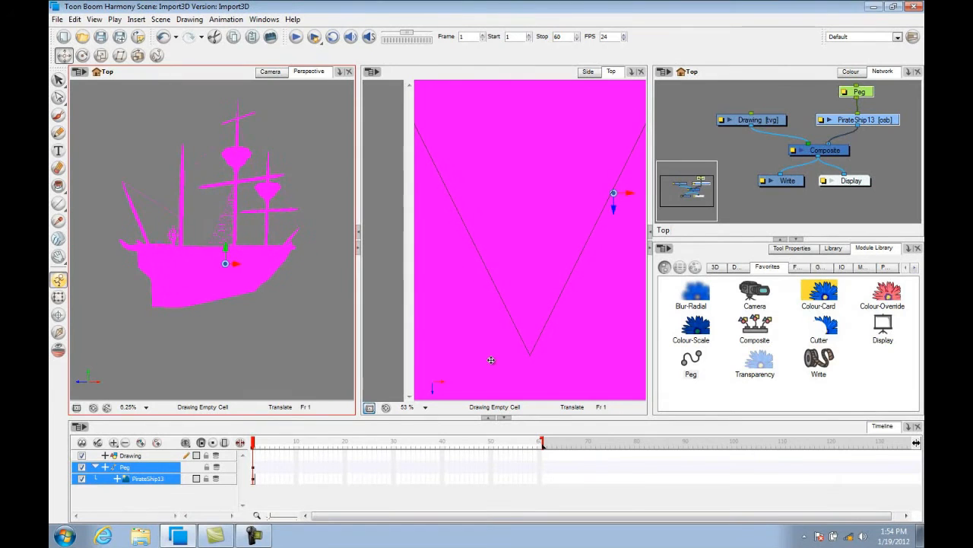
left_click(549, 411)
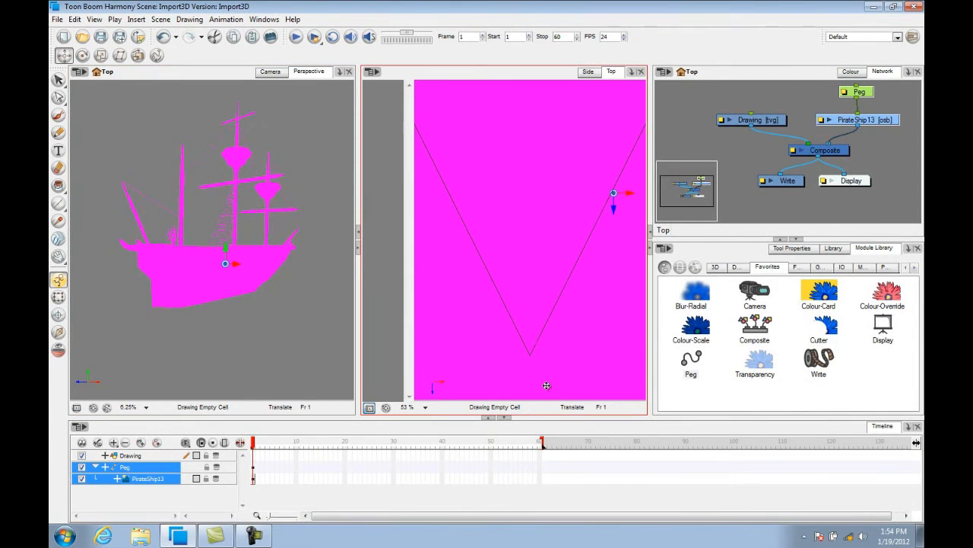
- Translate the selected peg and pirate ship slightly along the depth axis in the Top view
scroll(553, 377, "down", 3)
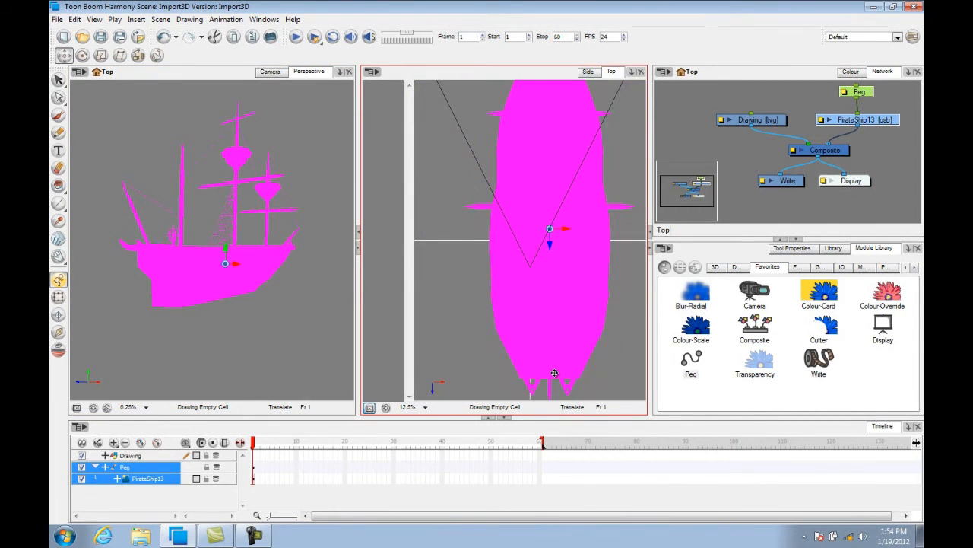
scroll(554, 373, "down", 1)
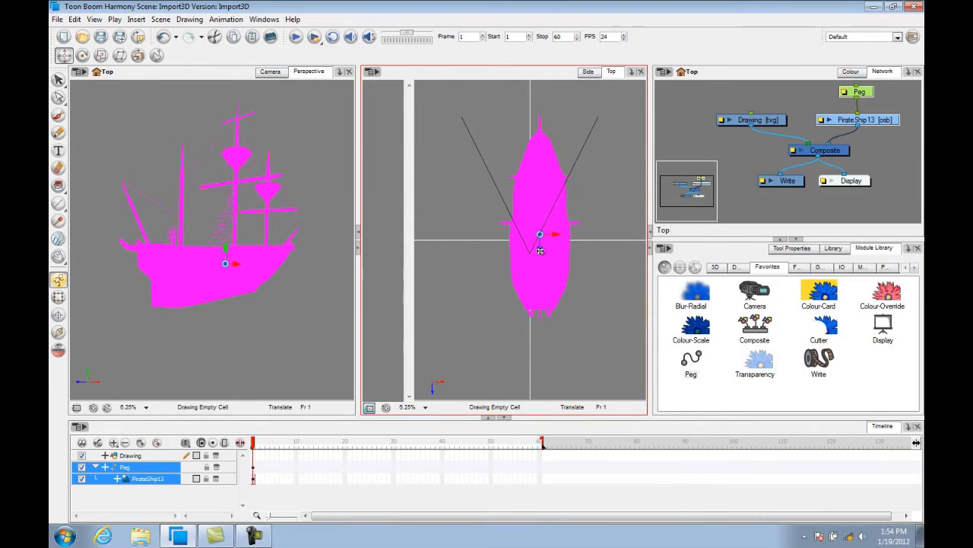
mouse_move(540, 249)
left_mouse_down()
mouse_move(540, 167)
mouse_move(533, 271)
mouse_move(539, 206)
mouse_move(539, 250)
left_mouse_up()
- Undo the peg and ship moves, and activate the Rotate tool on the PirateShip13 layer only
left_click(82, 55)
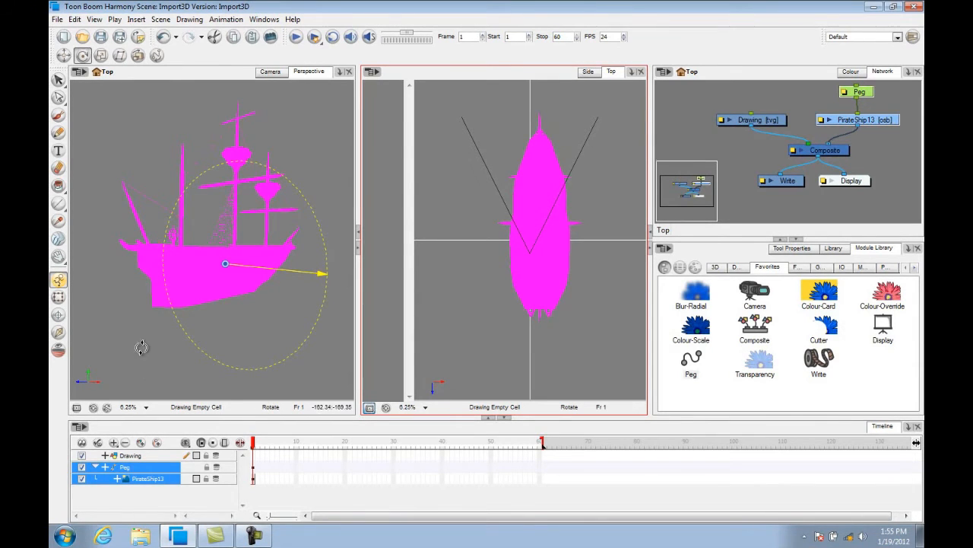
key("shift+t")
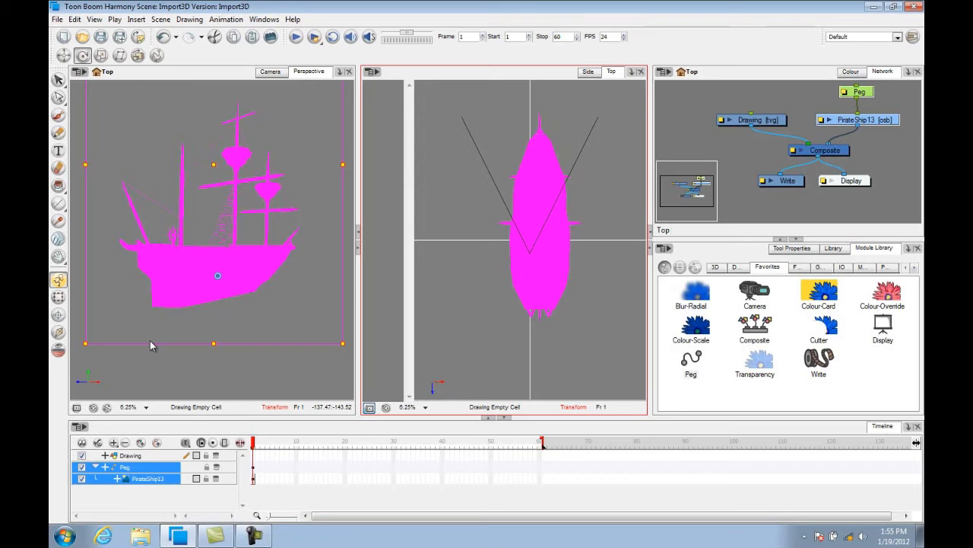
left_click_drag(150, 344, 152, 350)
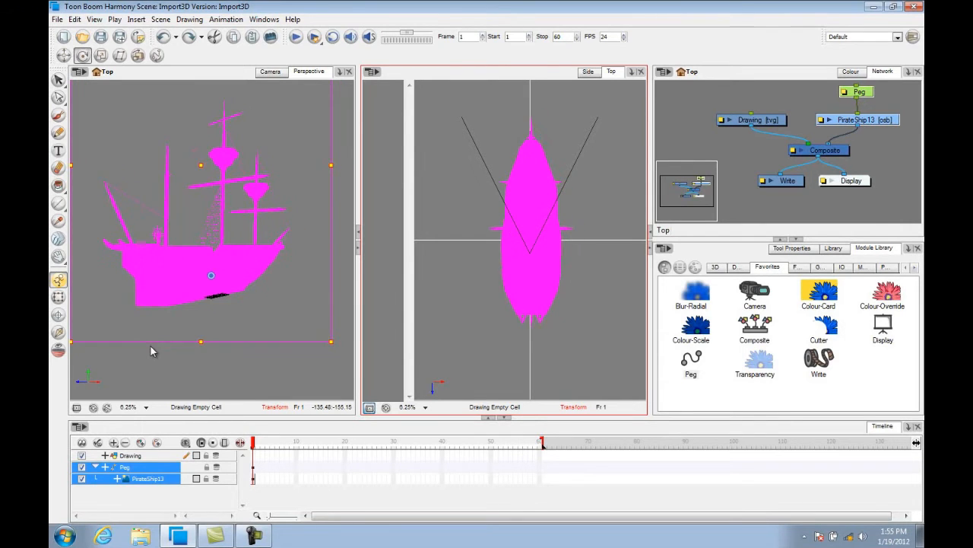
key("alt+3")
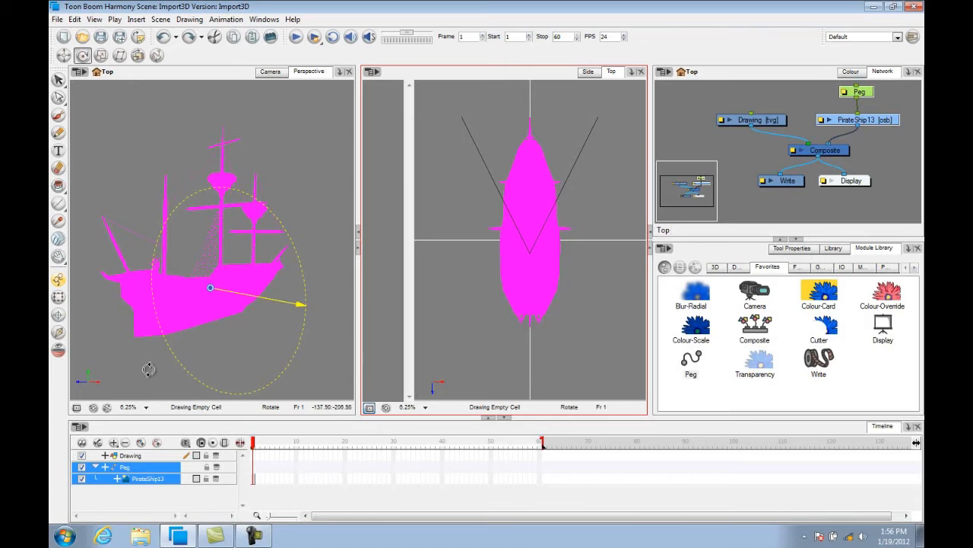
left_click(156, 479)
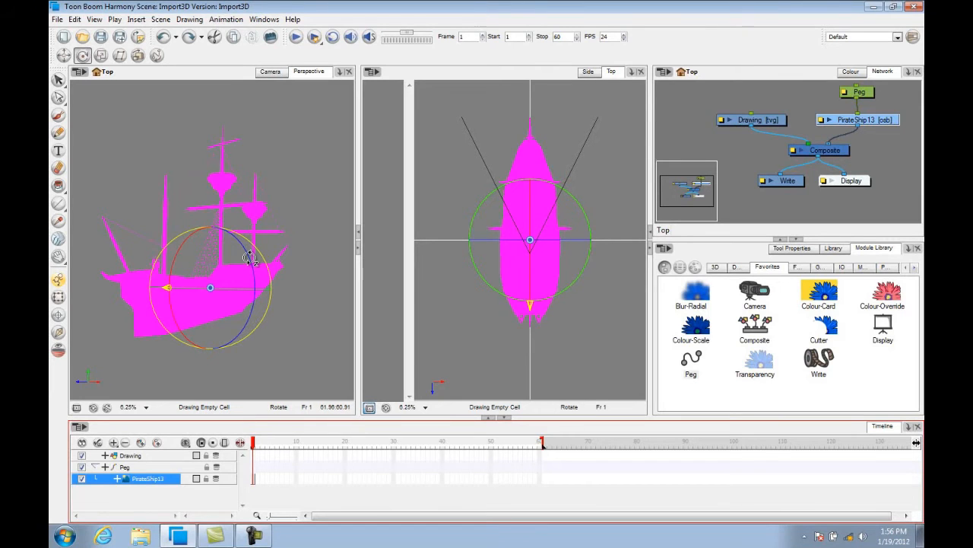
- Try rotating the pirate ship freely and around individual axes in the Perspective view, undoing the rotations
mouse_move(249, 259)
left_mouse_down()
mouse_move(219, 235)
mouse_move(236, 298)
mouse_move(240, 265)
mouse_move(245, 275)
mouse_move(237, 268)
left_mouse_up()
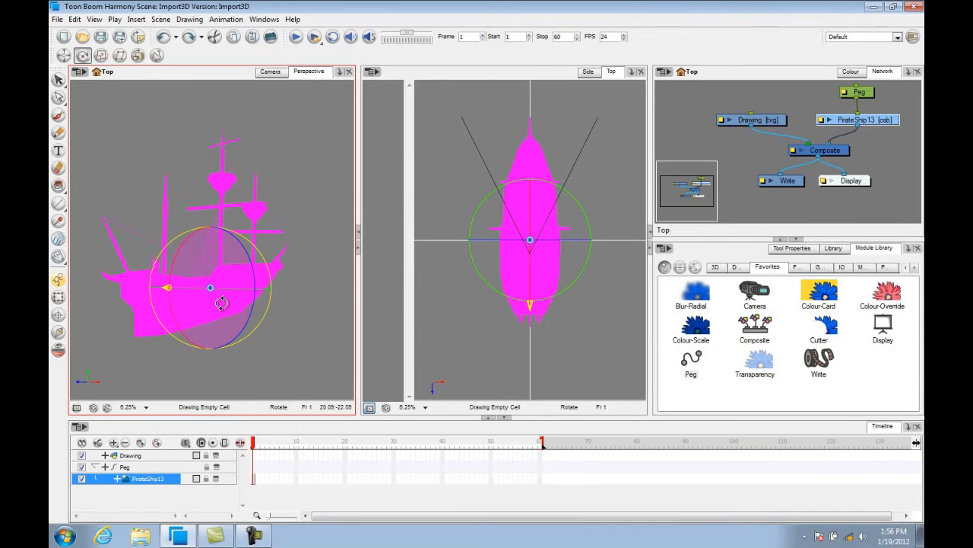
left_click_drag(197, 234, 226, 285)
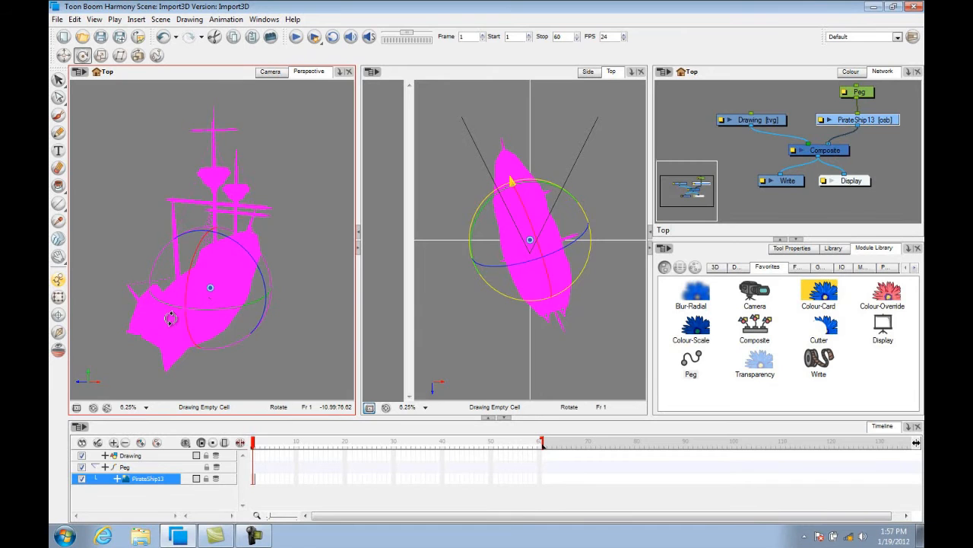
left_click_drag(179, 264, 202, 246)
key("ctrl+z")
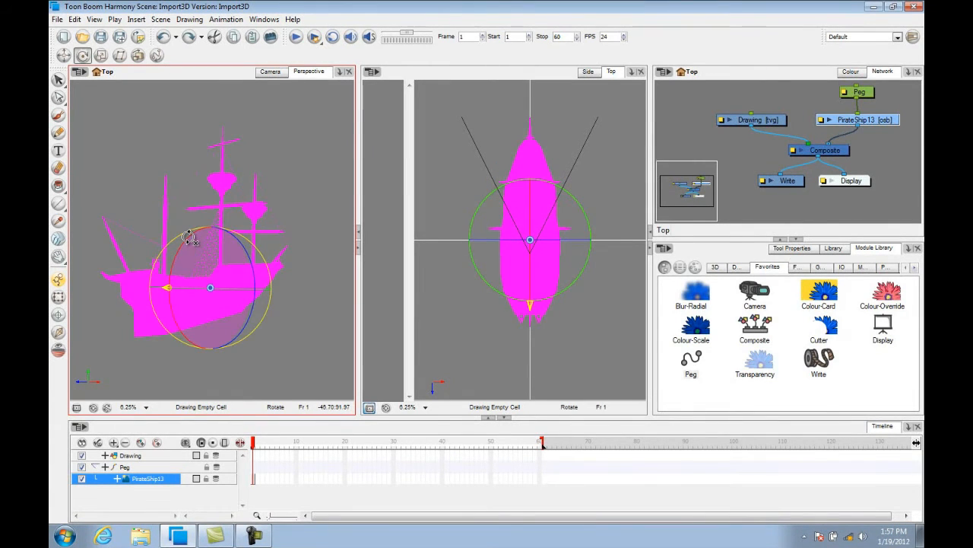
mouse_move(190, 238)
left_mouse_down()
mouse_move(206, 247)
mouse_move(157, 239)
mouse_move(181, 263)
mouse_move(190, 240)
left_mouse_up()
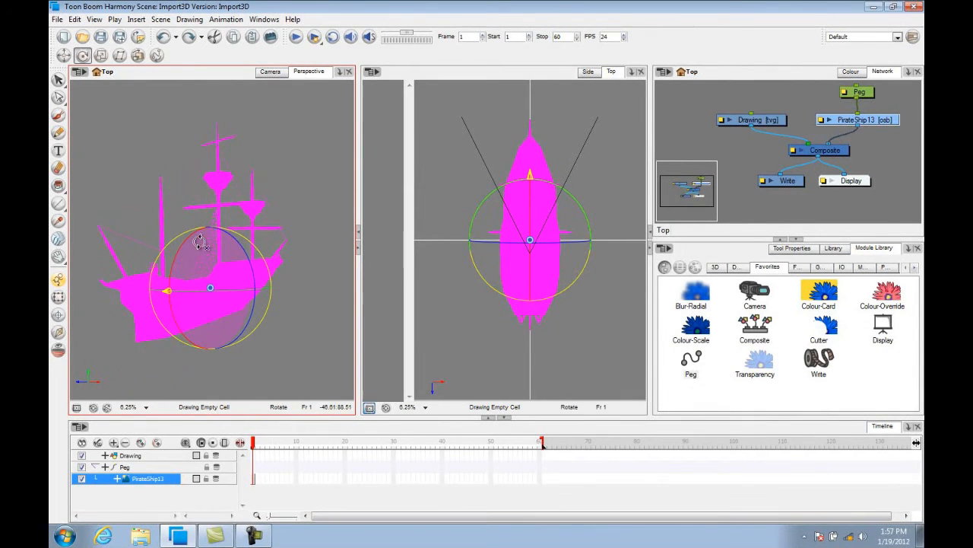
left_click_drag(289, 279, 284, 276)
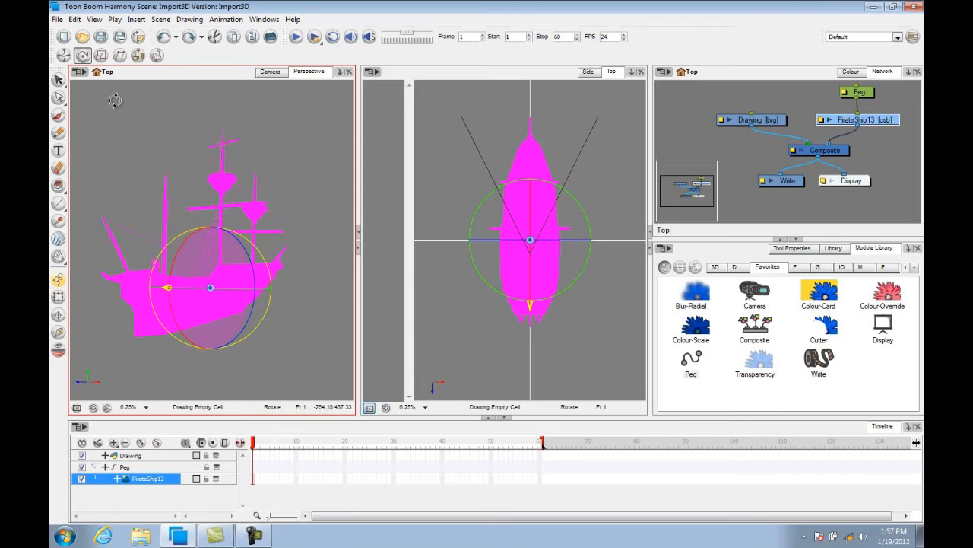
- Activate the Scale tool and try flattening the ship vertically in an angled Perspective view, undoing the change
left_click(101, 55)
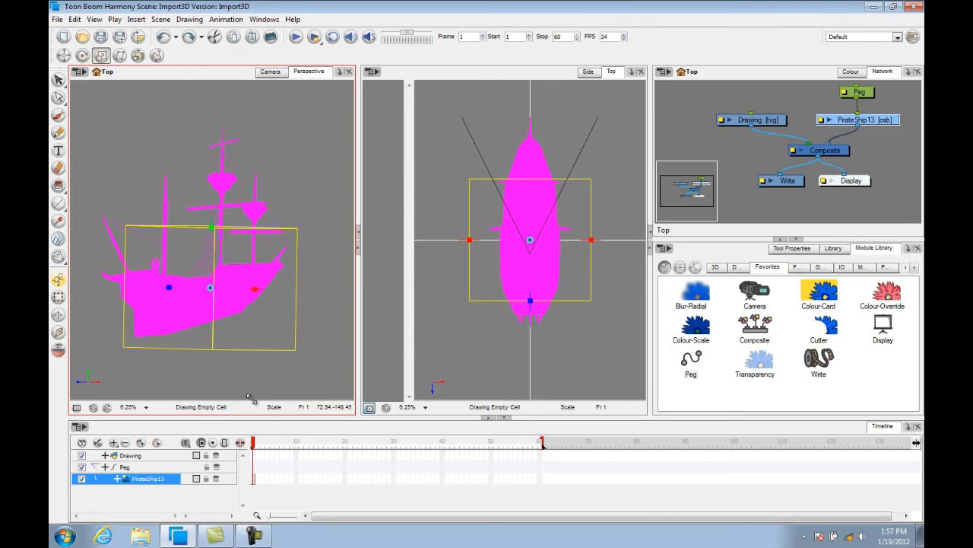
key("ctrl+alt")
left_click_drag(268, 296, 246, 296)
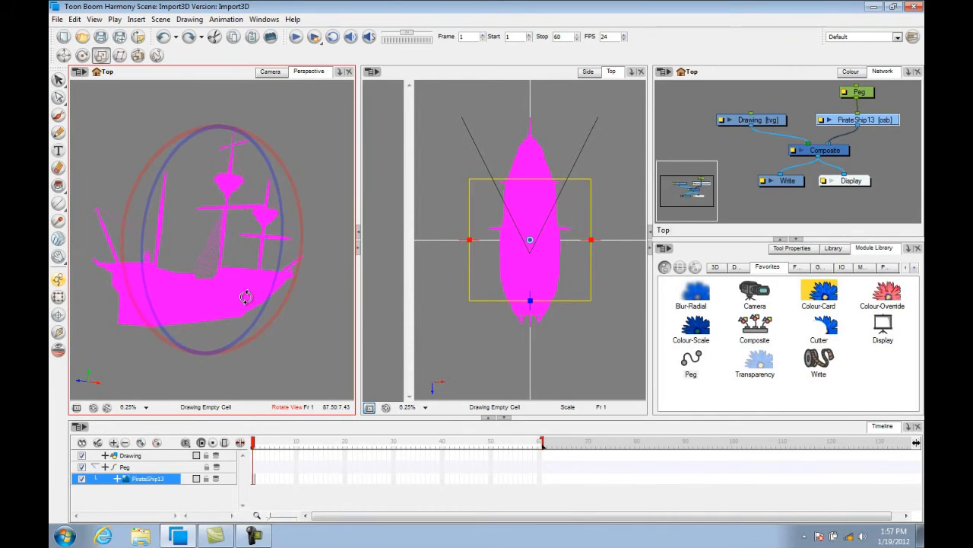
left_click_drag(221, 131, 210, 133)
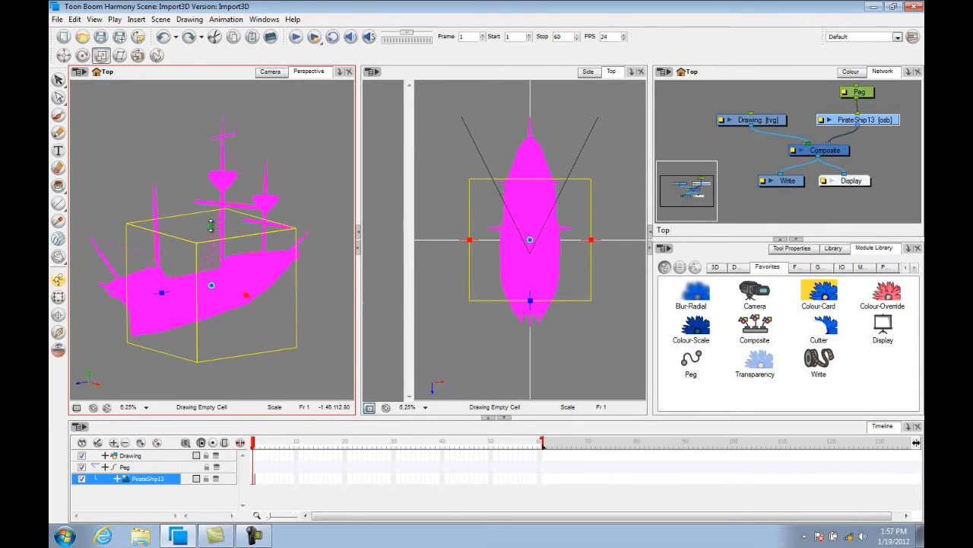
mouse_move(211, 225)
left_mouse_down()
mouse_move(211, 258)
mouse_move(210, 199)
mouse_move(212, 251)
mouse_move(217, 240)
left_mouse_up()
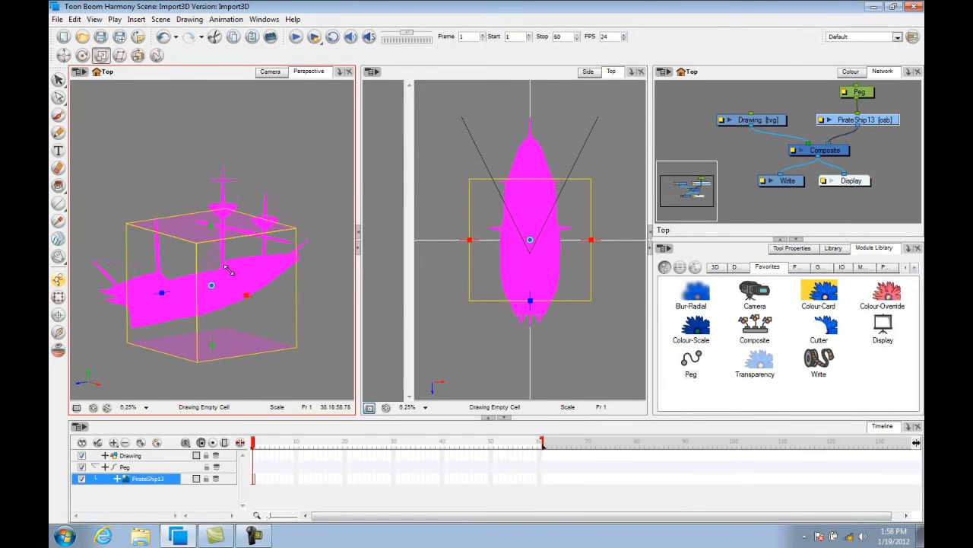
key("ctrl+z")
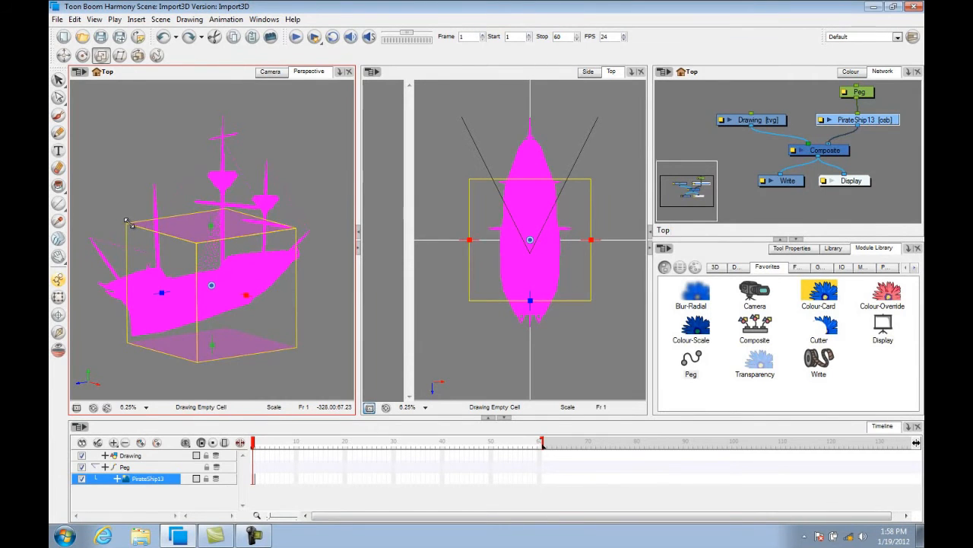
- Scale the pirate ship down uniformly to a small size and translate it away from the camera in the Top view
left_click_drag(128, 221, 213, 272)
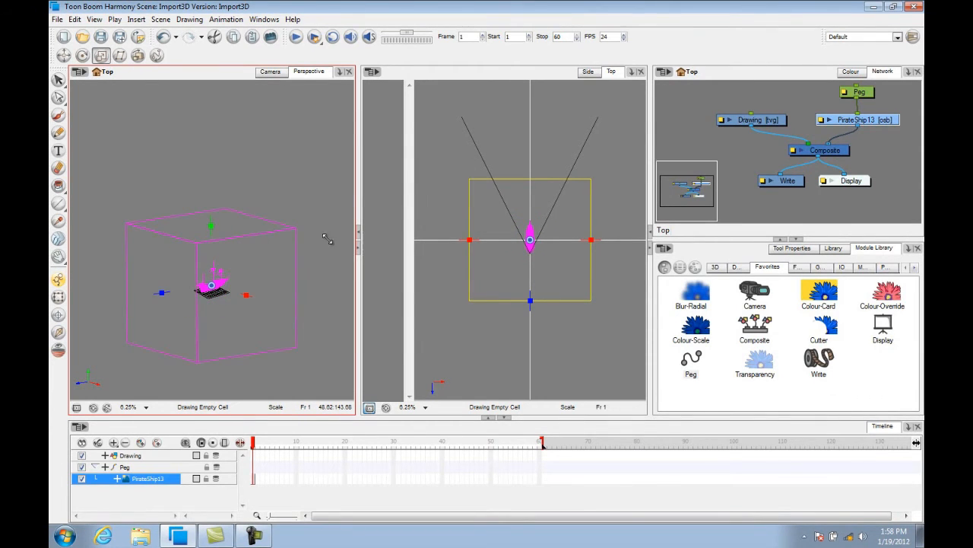
left_click(544, 413)
key("2")
key("2")
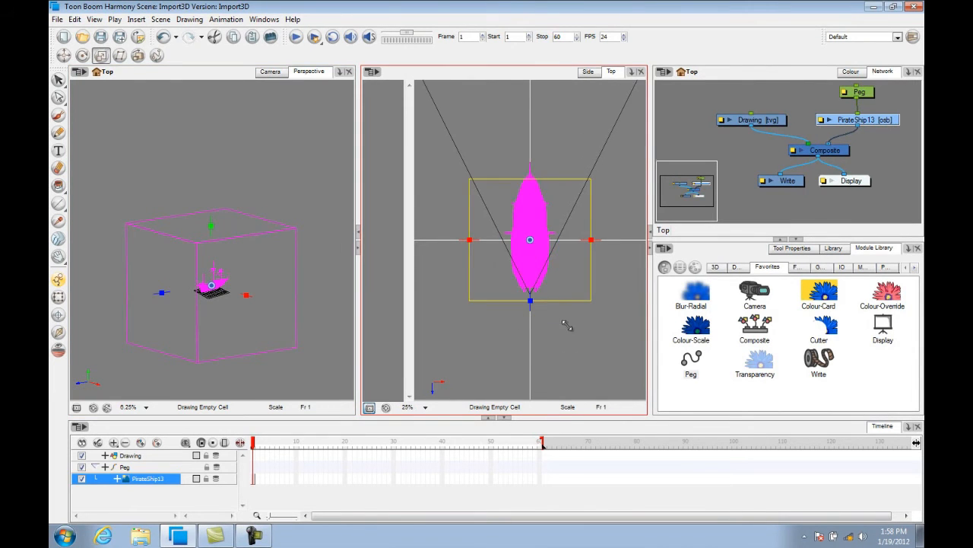
left_click_drag(528, 235, 534, 329)
key("alt+2")
left_click_drag(533, 347, 536, 268)
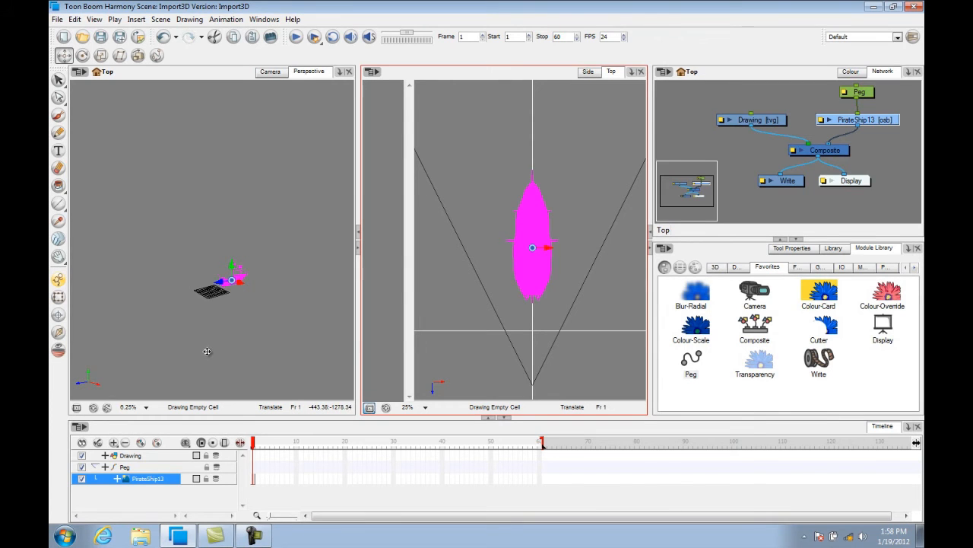
- Display the combined translate, rotate and scale manipulator on the ship with the Transform tool, and deselect the ship
left_click(59, 297)
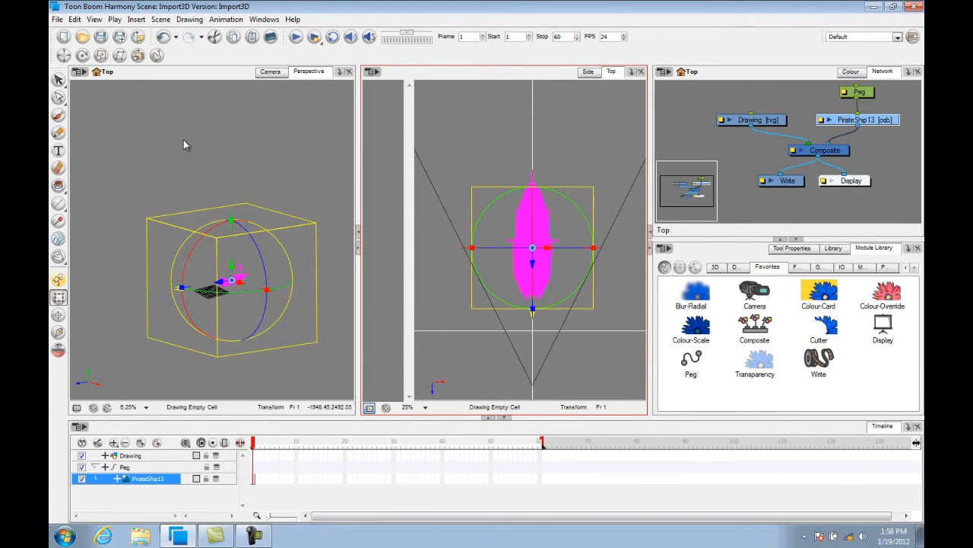
left_click(138, 312)
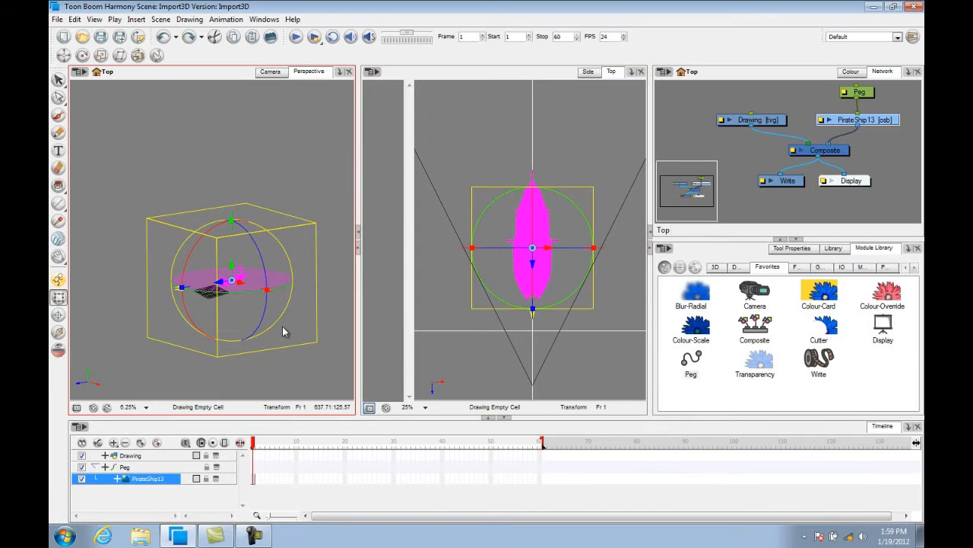
left_click(262, 374)
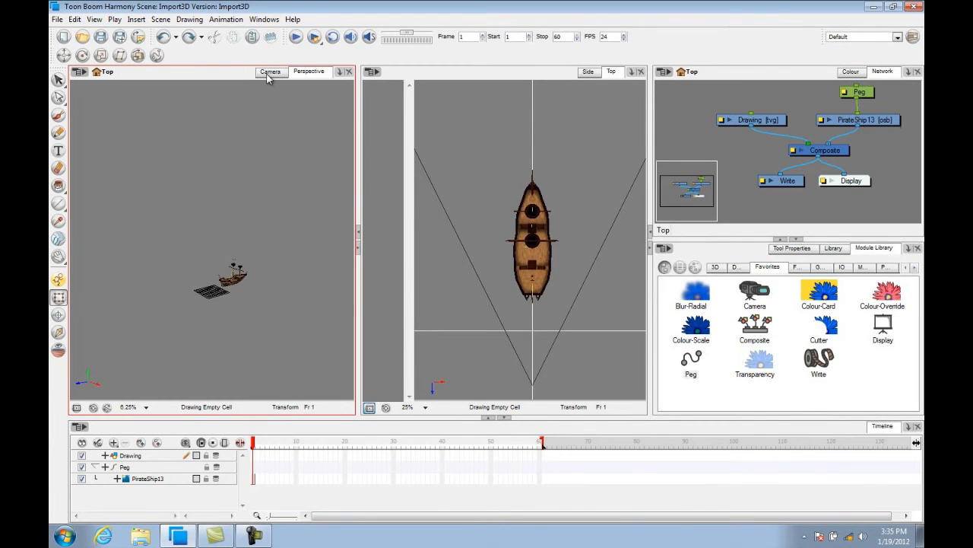
- Examine the positioned pirate ship through the Camera view
left_click(268, 74)
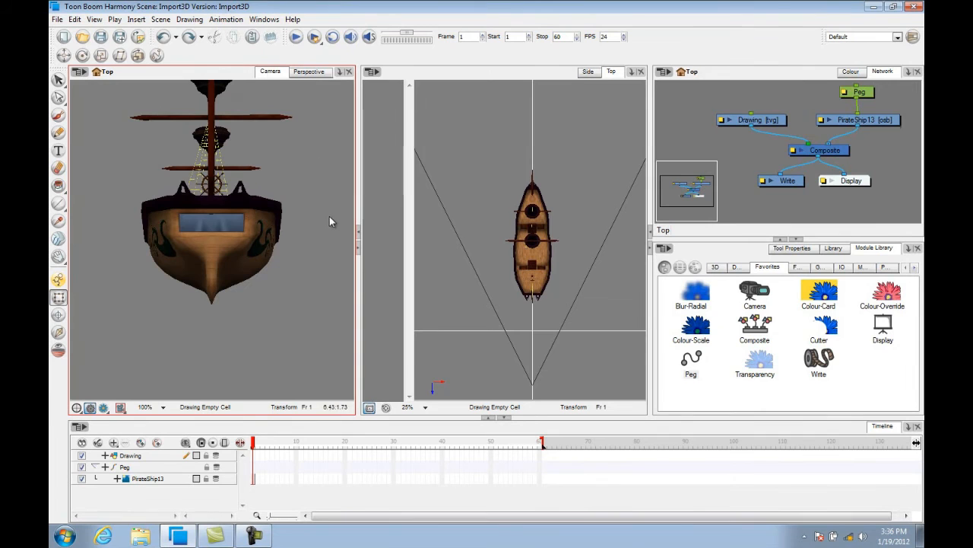
left_click_drag(311, 191, 308, 216)
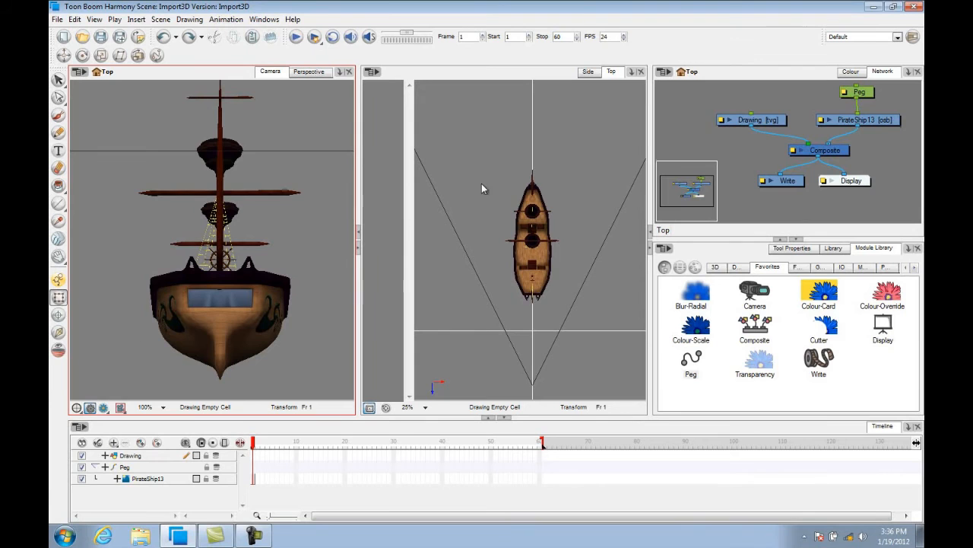
- Switch to Windows Explorer and open the scene's PirateShip13 folder under Tutorial Material, Import3D, elements to examine its files
left_click(870, 13)
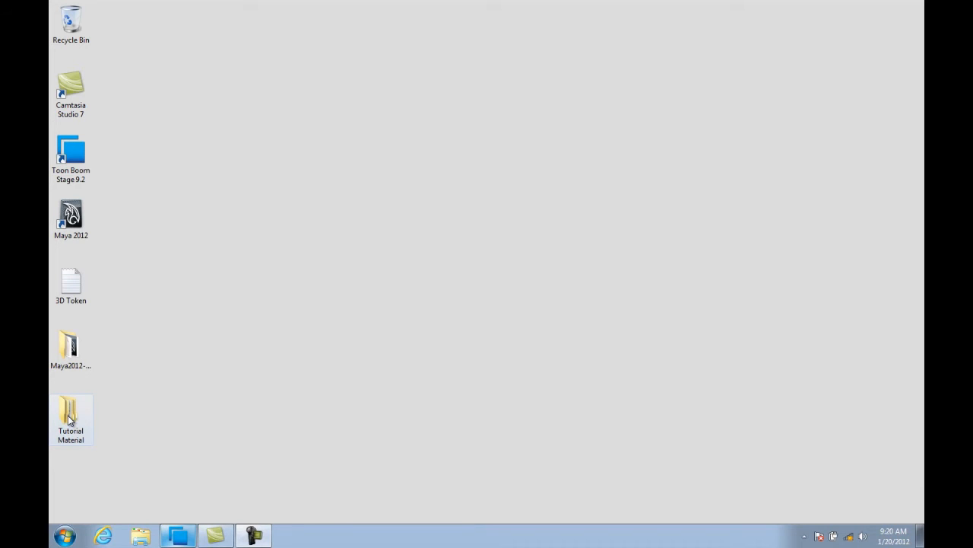
double_click(69, 417)
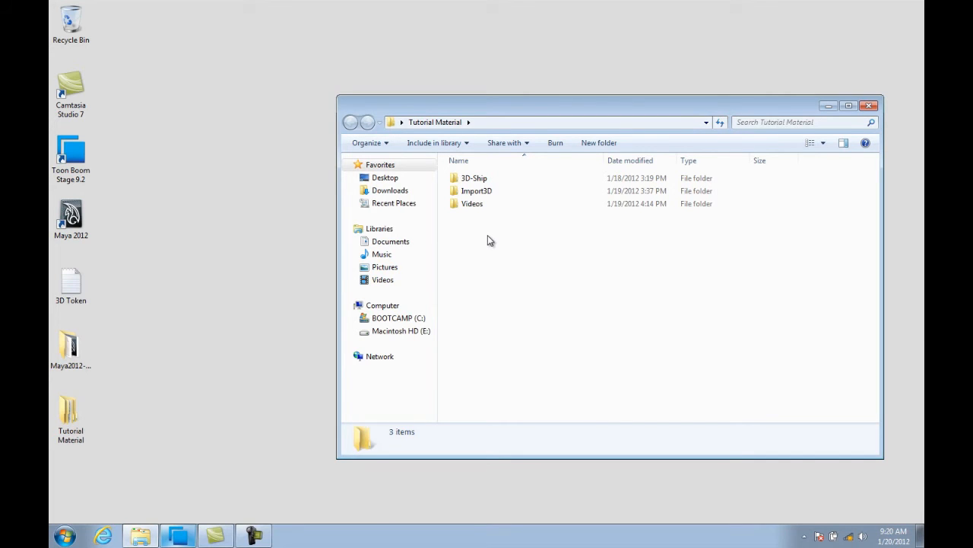
double_click(476, 193)
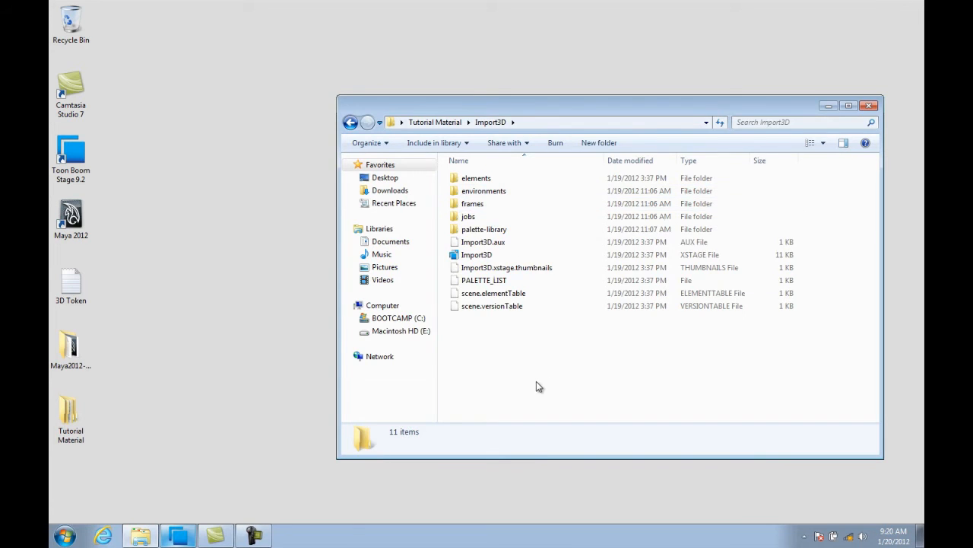
left_click(179, 535)
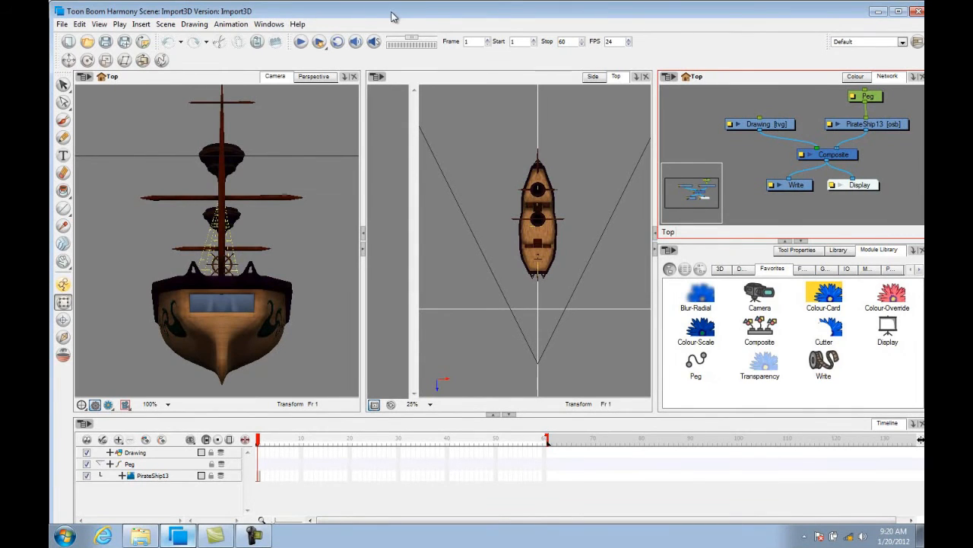
left_click(877, 12)
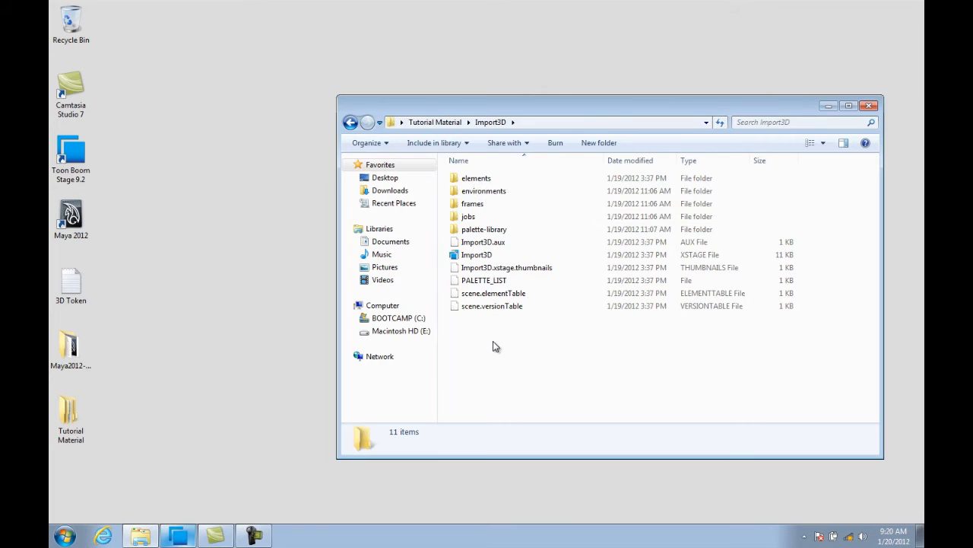
double_click(477, 179)
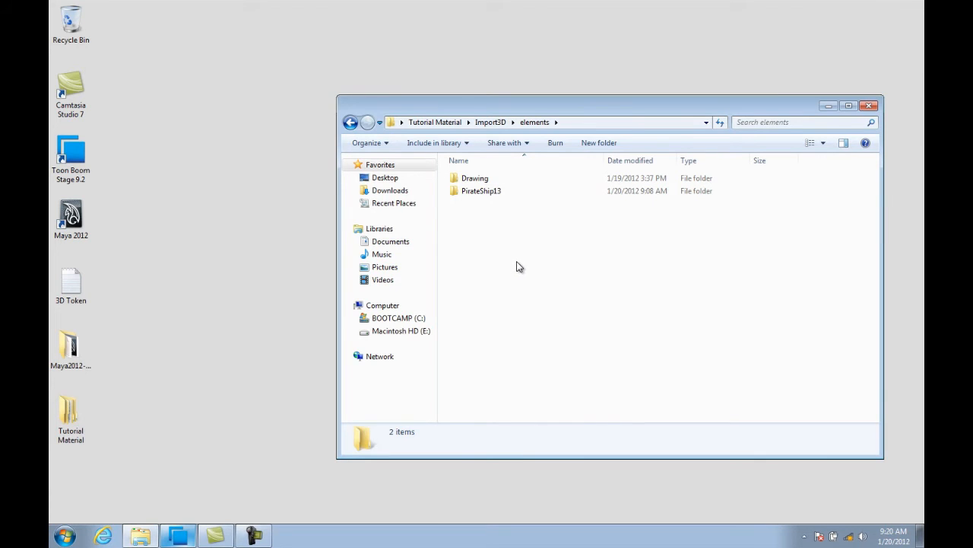
double_click(477, 194)
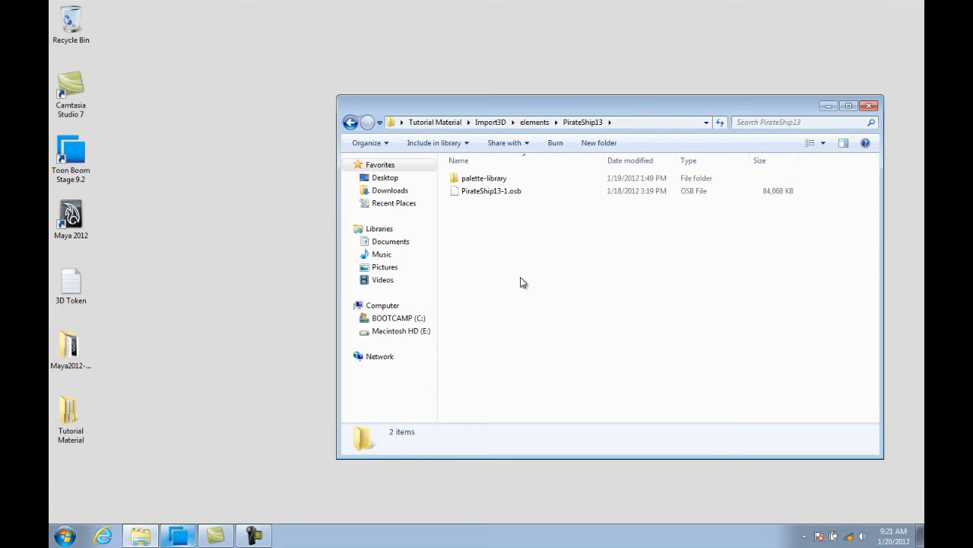
- Open the 3D-Ship folder in Tutorial Material and select the Lookouts.tga texture file
left_click(445, 122)
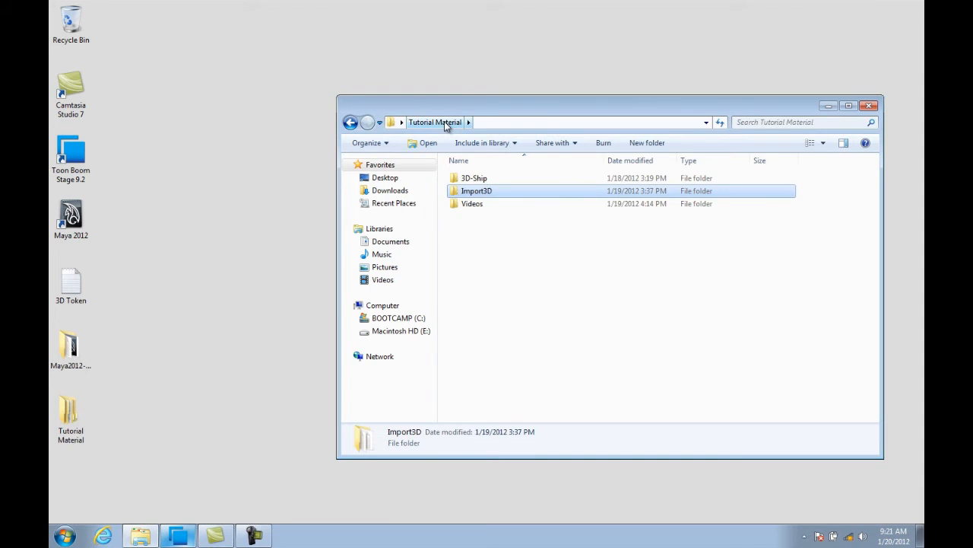
double_click(471, 182)
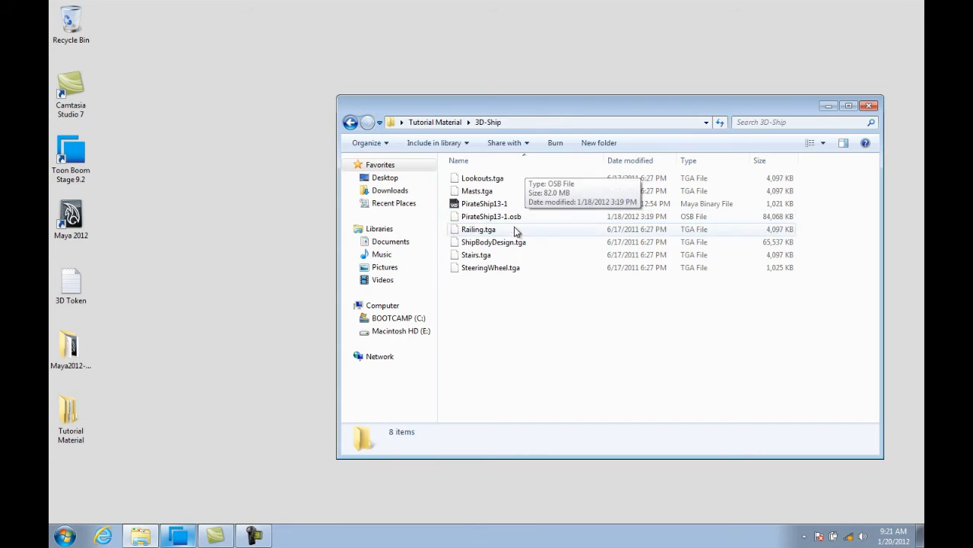
left_click(457, 179)
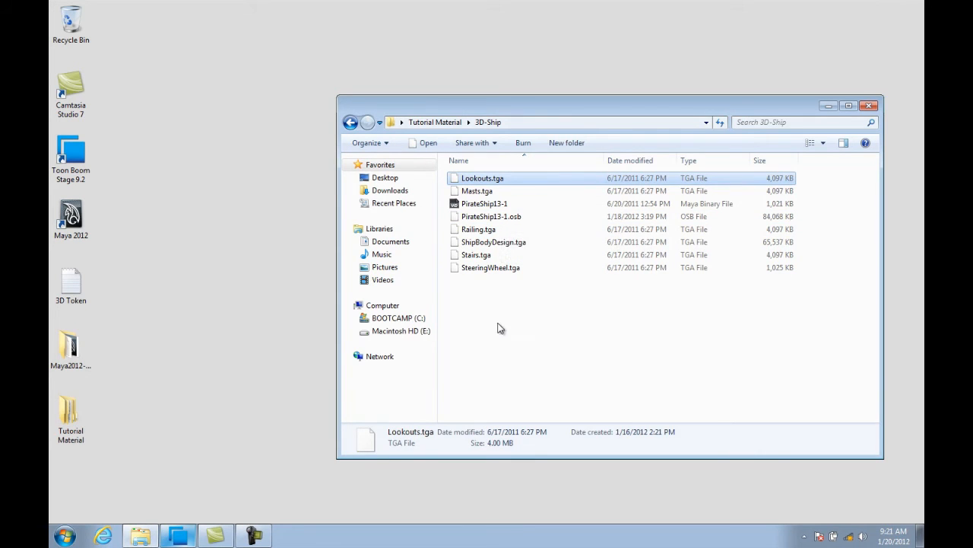
- Select every file in the 3D-Ship folder except PirateShip13-1.osb and copy the selection
left_click(465, 267, "shift")
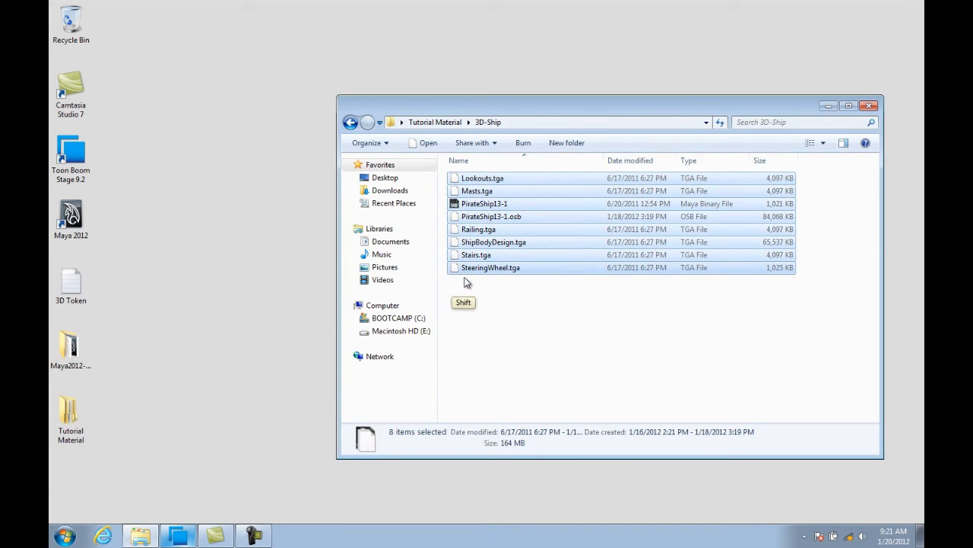
left_click(491, 217, "ctrl")
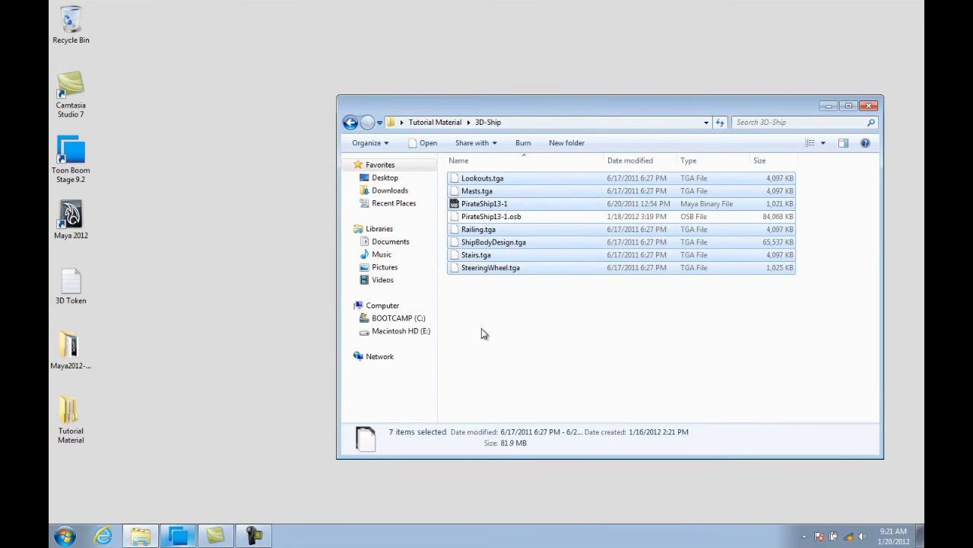
key("ctrl")
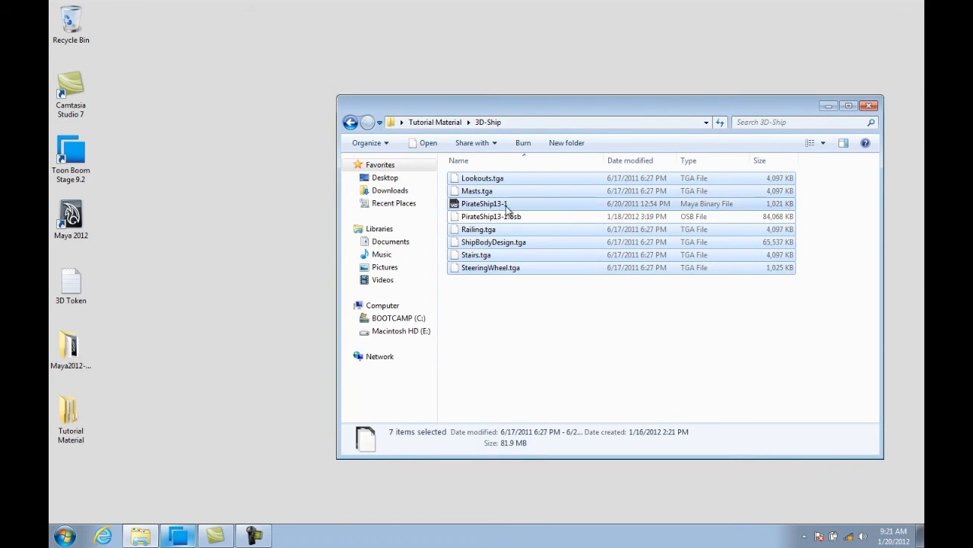
- Paste the copied ship files into the PirateShip13 folder under Tutorial Material, Import3D, elements, and close the Explorer window
left_click(435, 122)
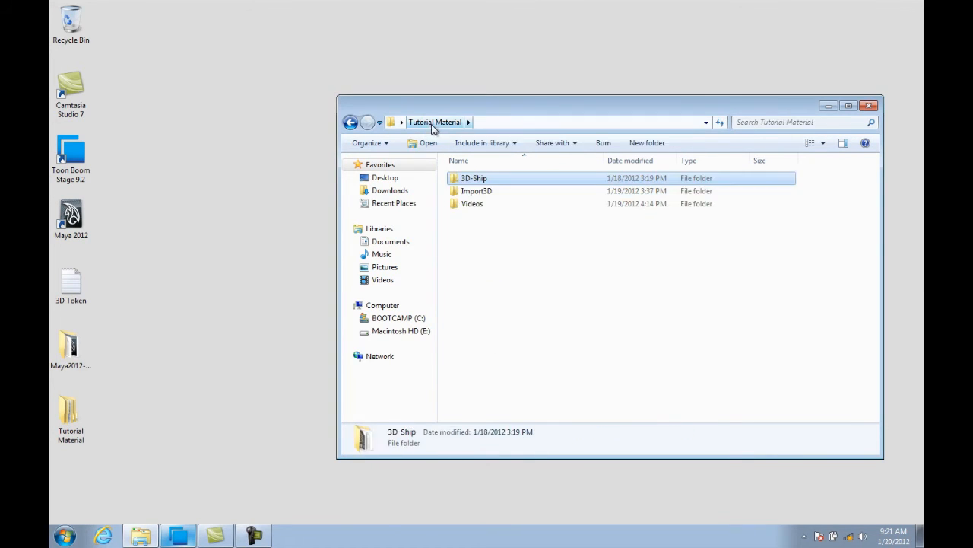
double_click(483, 191)
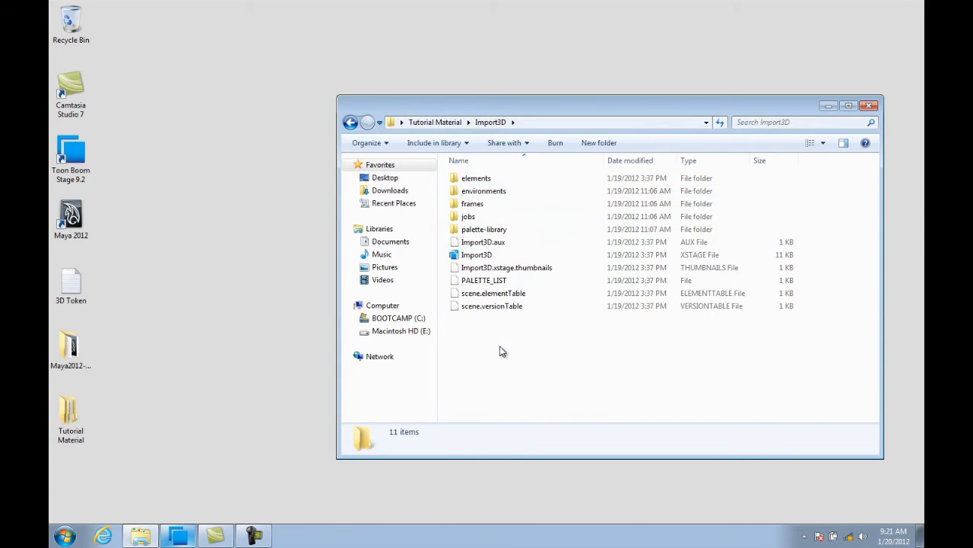
double_click(472, 180)
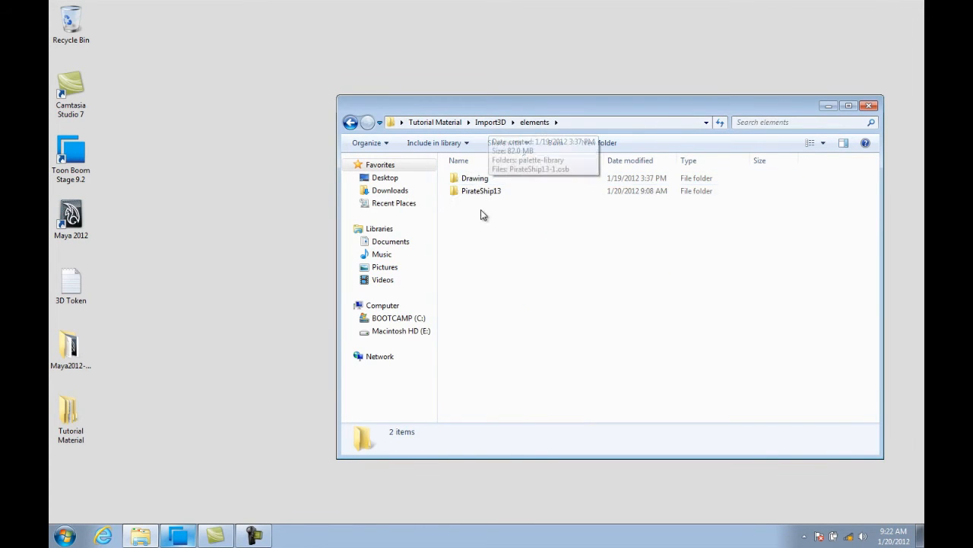
double_click(480, 192)
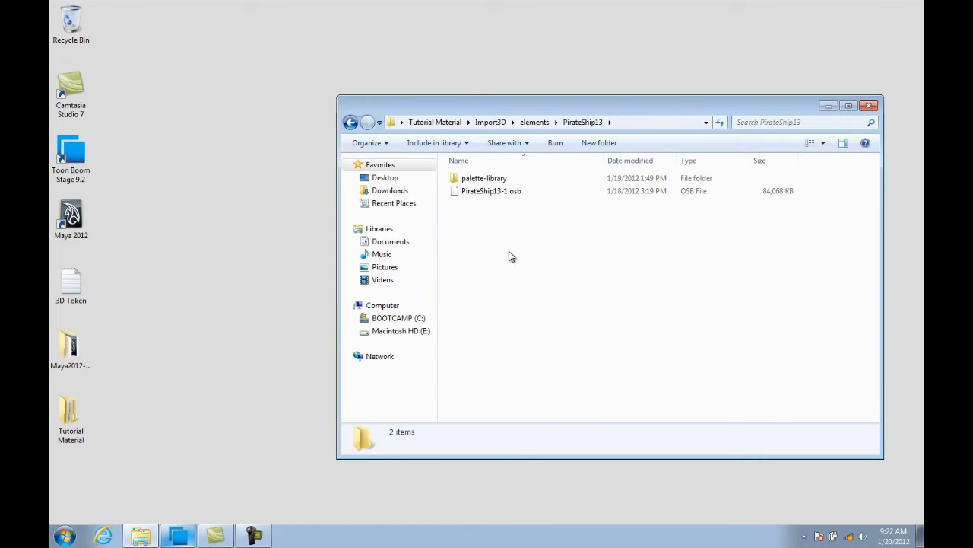
key("ctrl+v")
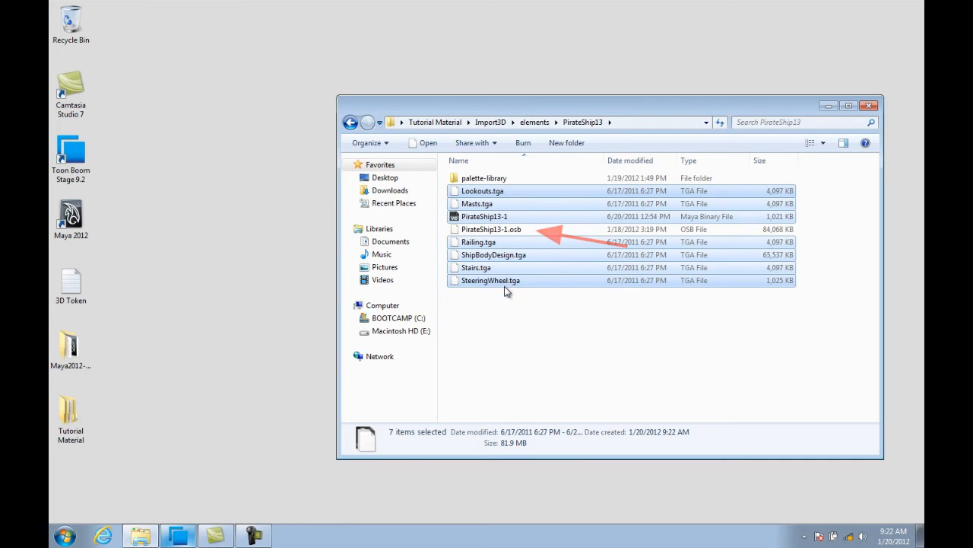
left_click(502, 312)
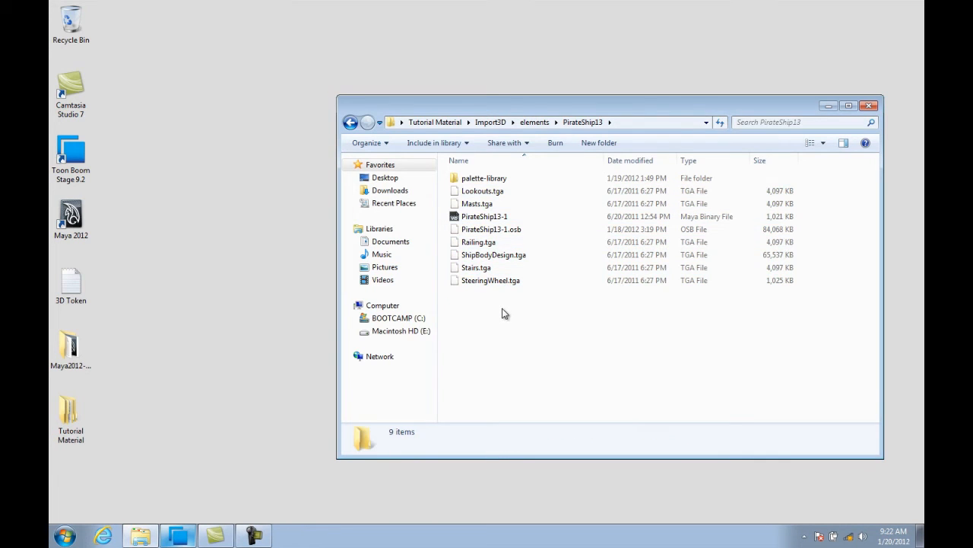
left_click(870, 106)
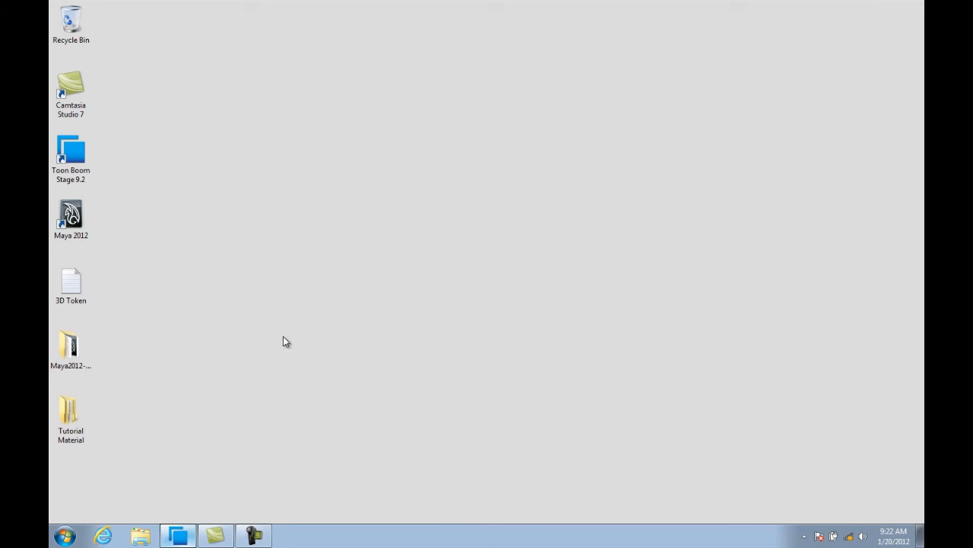
- Open the computer's system properties and bring up the Environment Variables dialog from the advanced system settings
left_click(65, 535)
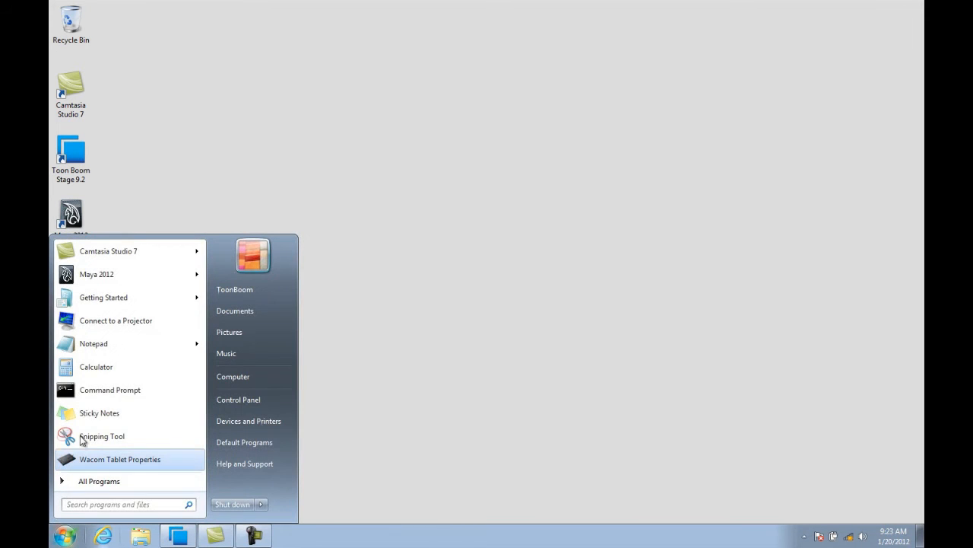
right_click(272, 380)
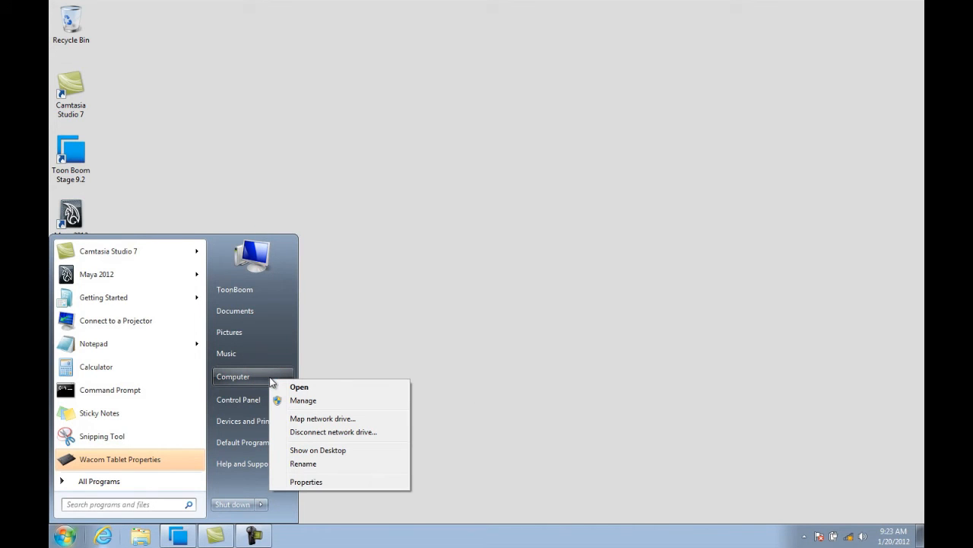
left_click(287, 482)
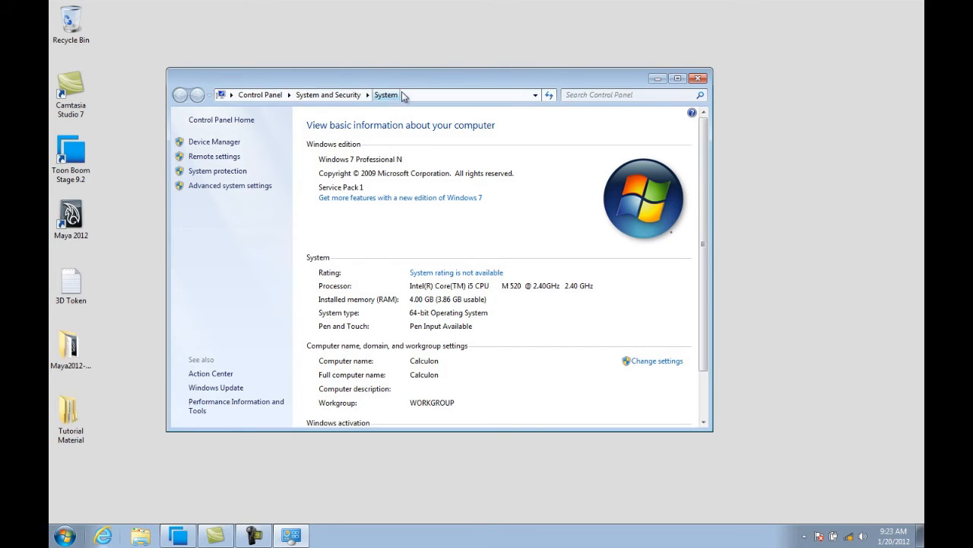
left_click(218, 187)
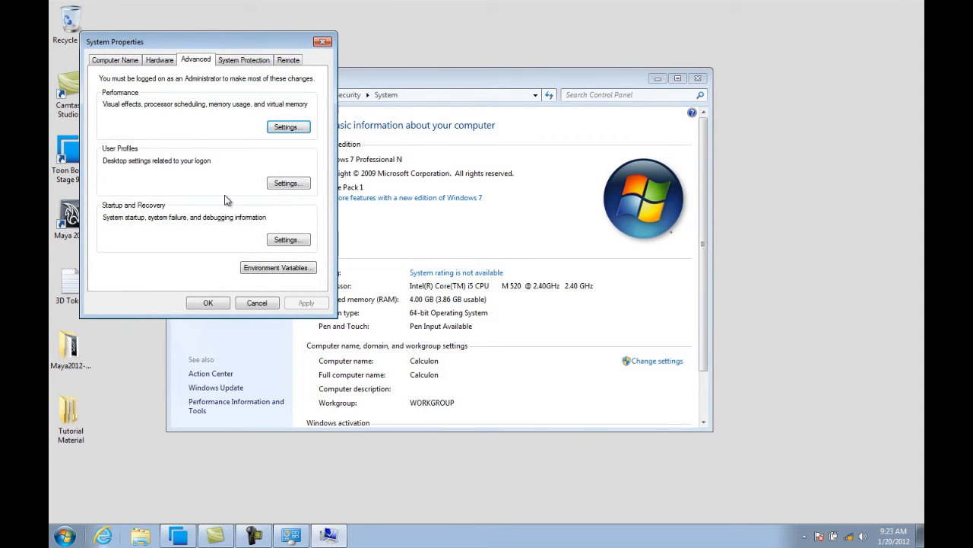
left_click(286, 273)
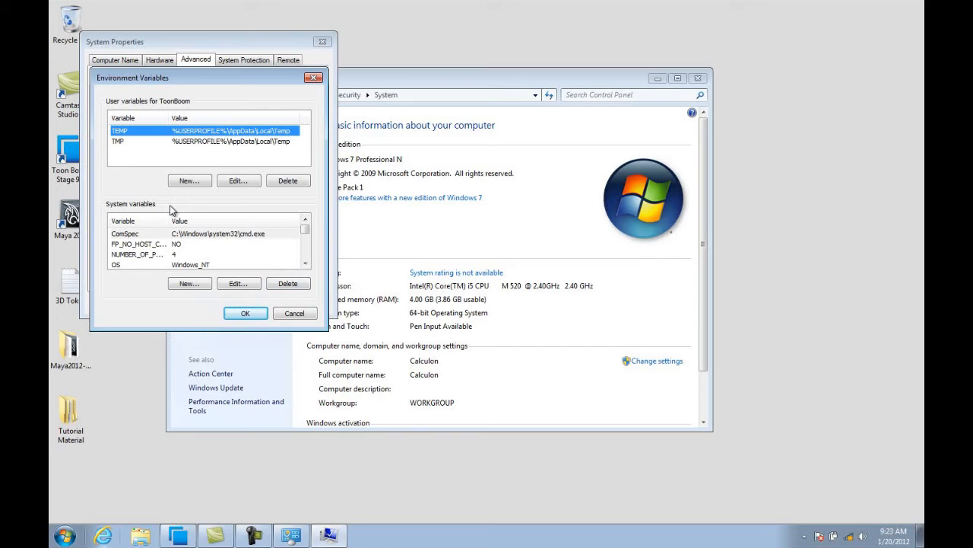
- Open the Path system variable for editing and append a semicolon to the end of its value
left_click(305, 263)
left_click(305, 263)
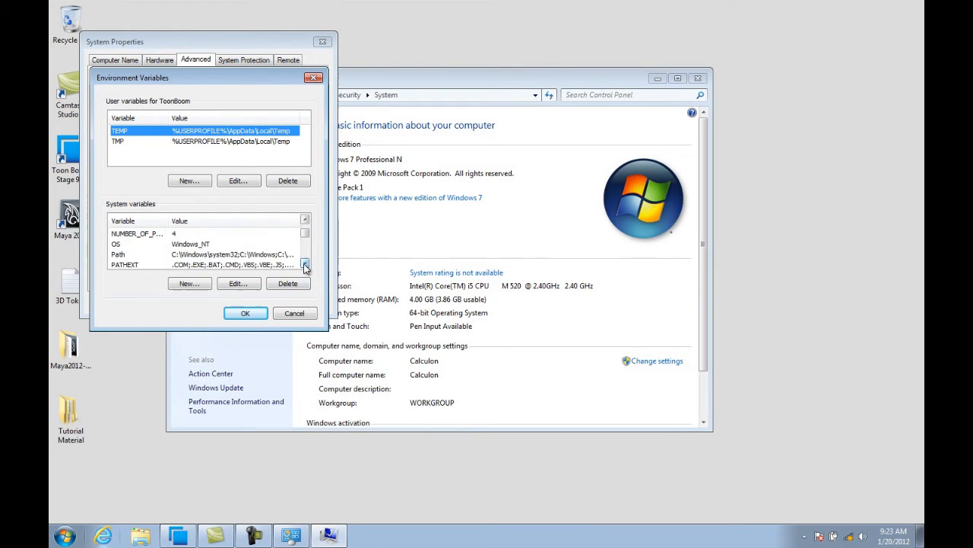
left_click(305, 264)
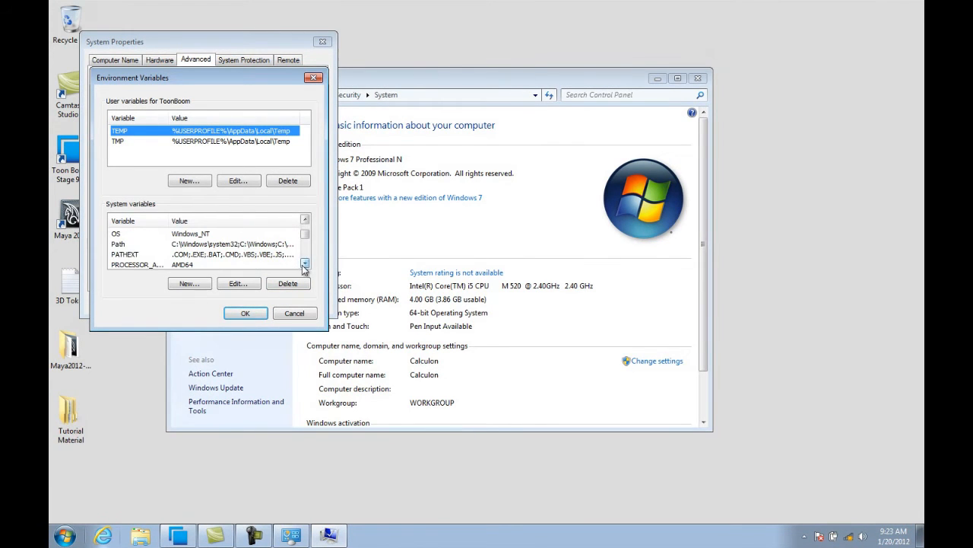
left_click(120, 245)
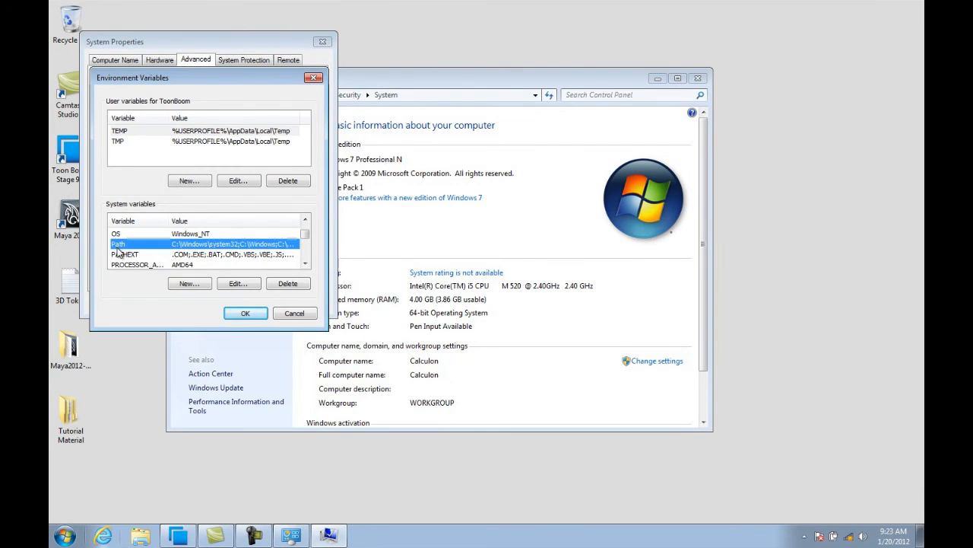
left_click(238, 288)
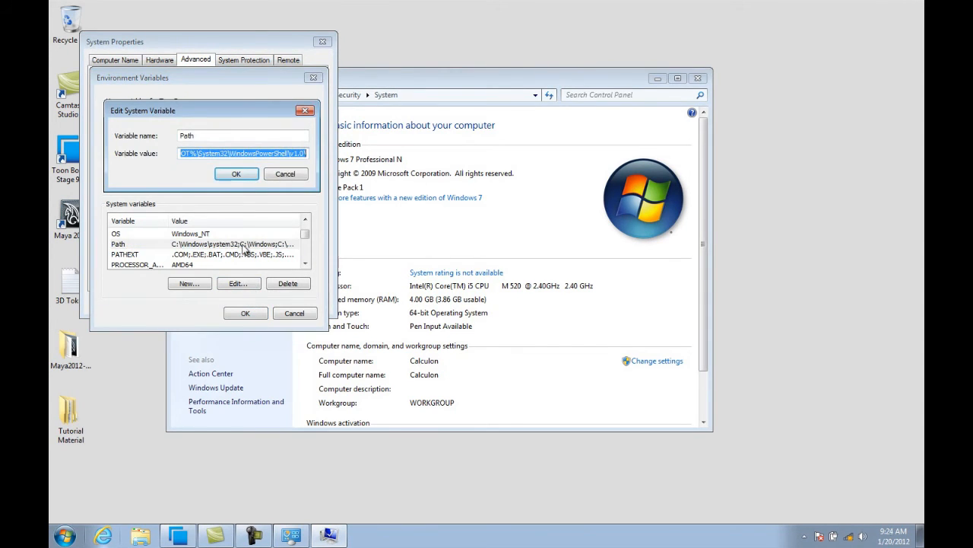
left_click(306, 153)
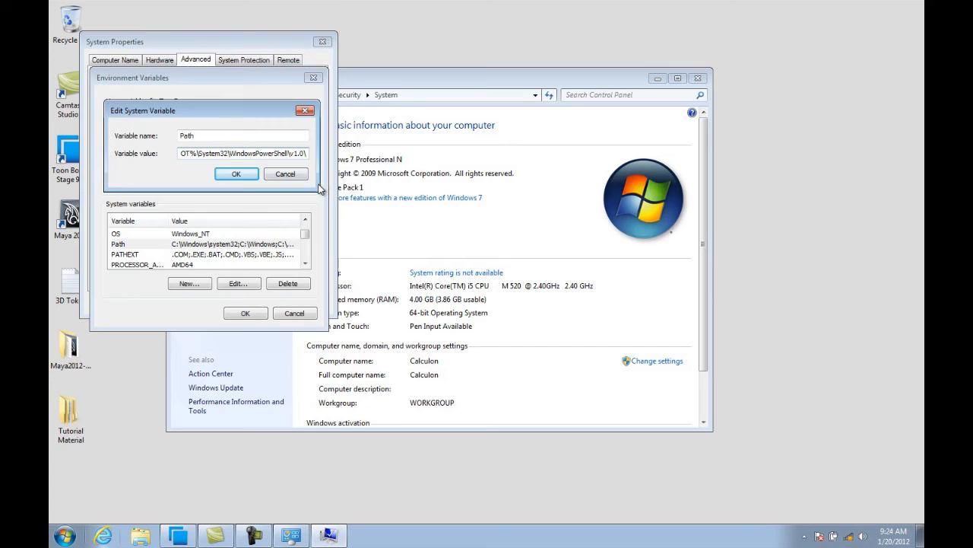
type(";")
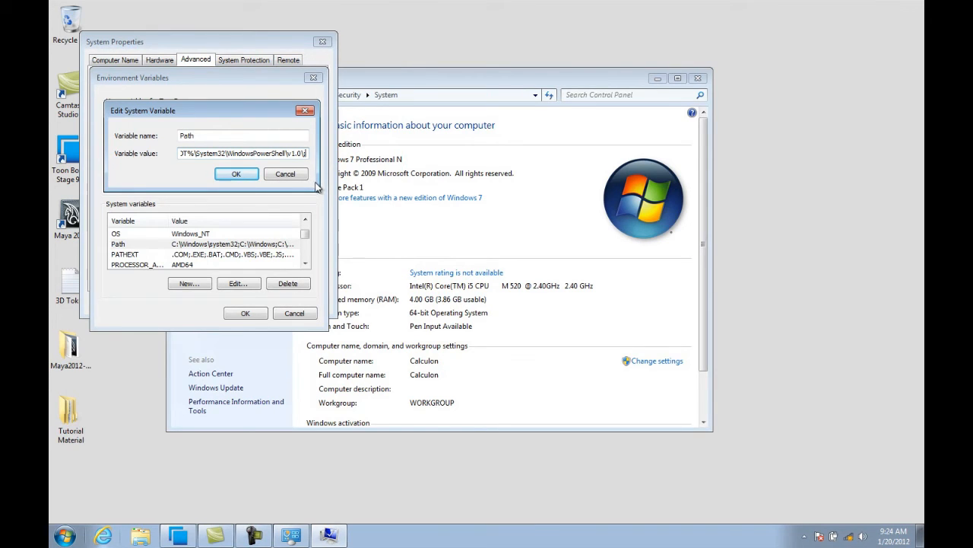
- Browse to C:\Program Files (x86)\Autodesk\Maya2012\bin in a new Explorer window and copy the folder's full path
left_click(65, 536)
left_click(235, 376)
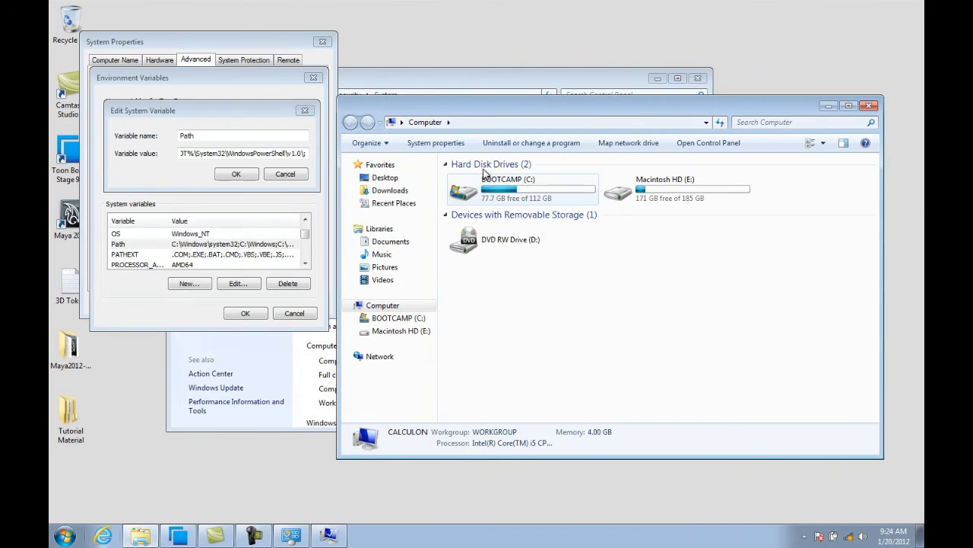
double_click(500, 189)
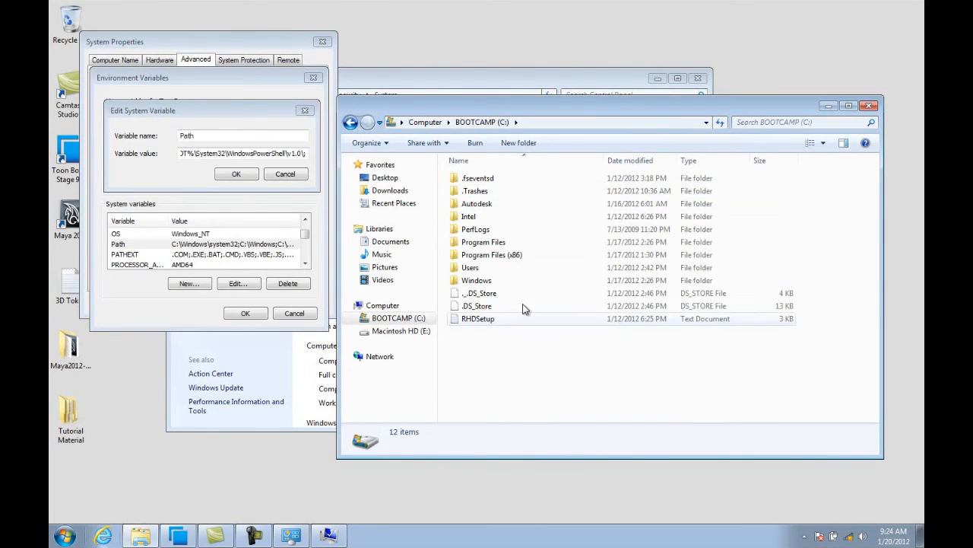
double_click(498, 259)
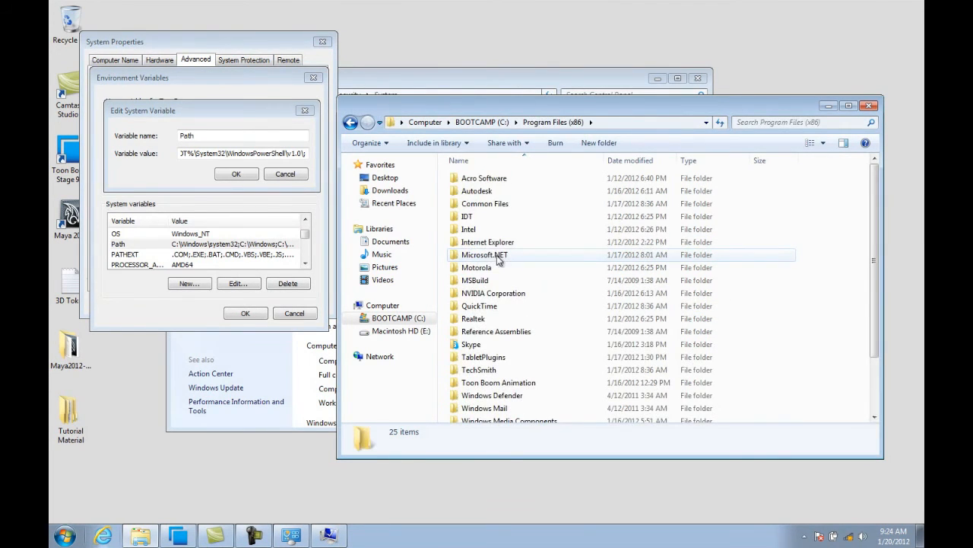
double_click(463, 197)
double_click(465, 219)
double_click(465, 204)
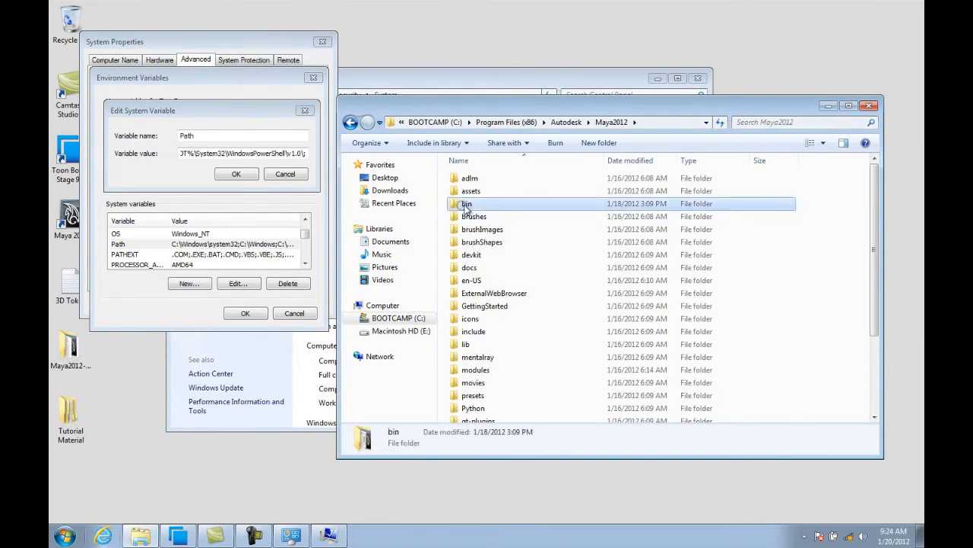
left_click(673, 124)
key("ctrl+c")
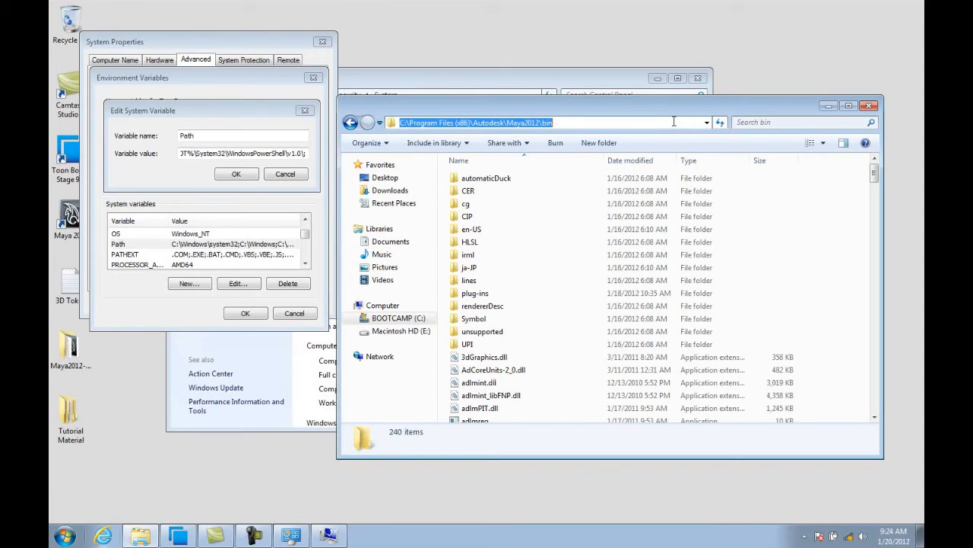
- Paste the Maya2012 bin folder path after the semicolon in the Path variable's value and accept the edit
left_click(306, 153)
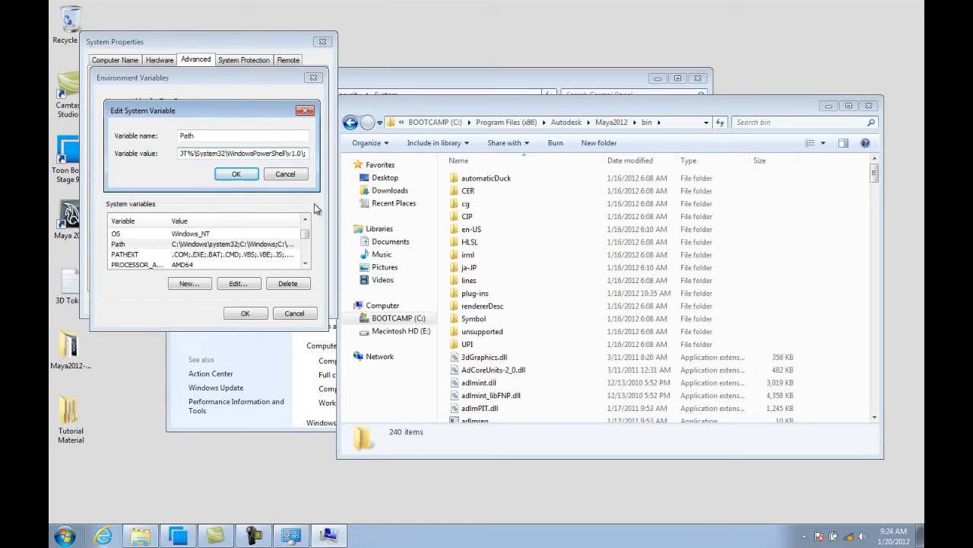
key("ctrl+v")
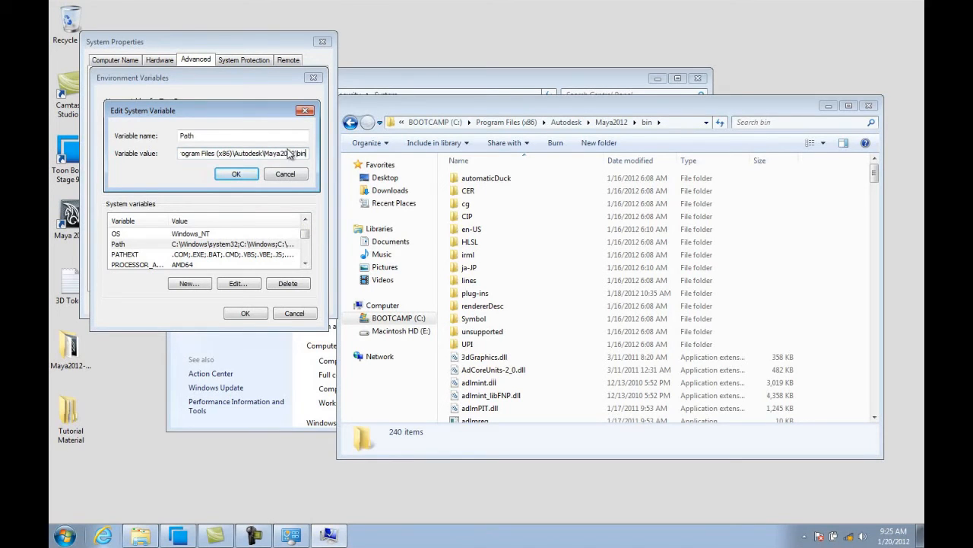
left_click(235, 176)
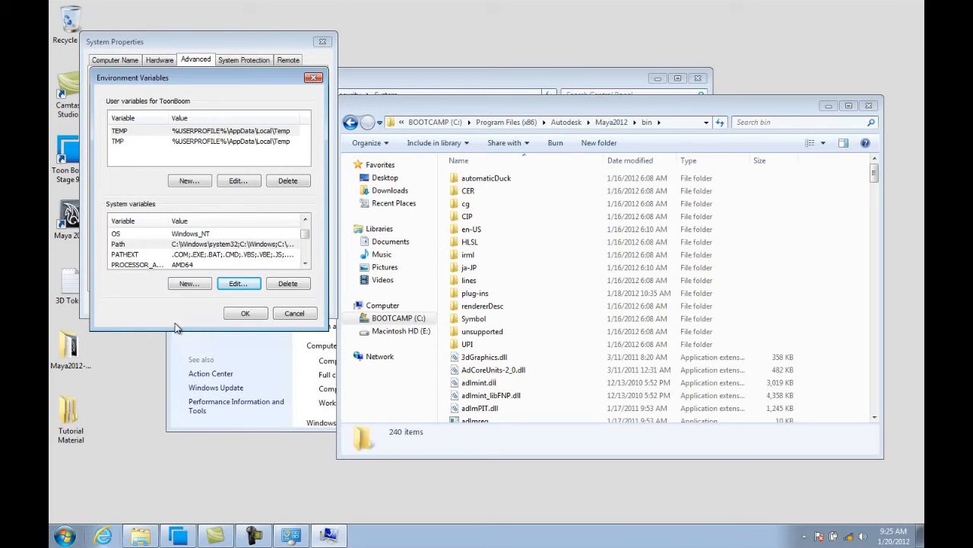
- Create a system variable named TOONBOOM_MAILBOX with the value 7778, and accept the Environment Variables and System Properties dialogs
left_click(190, 283)
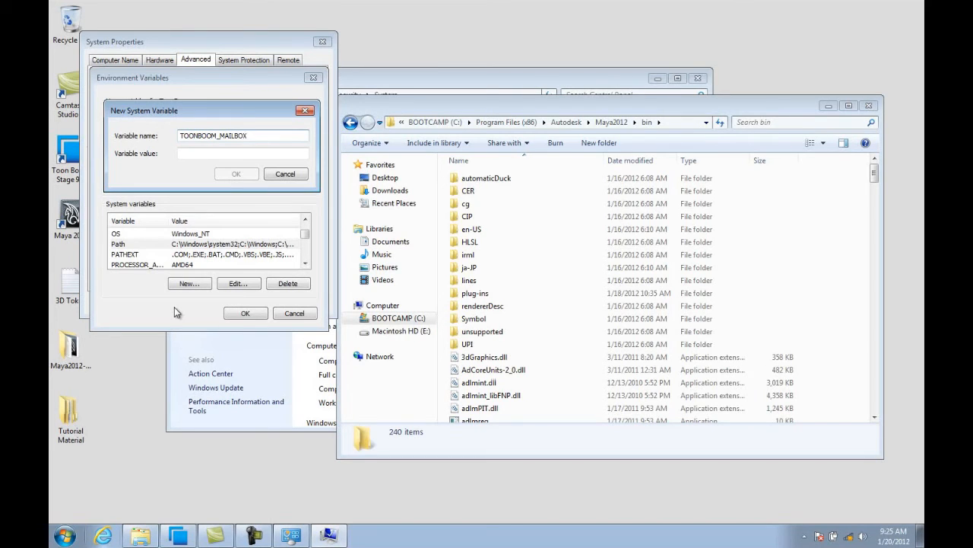
left_click(194, 152)
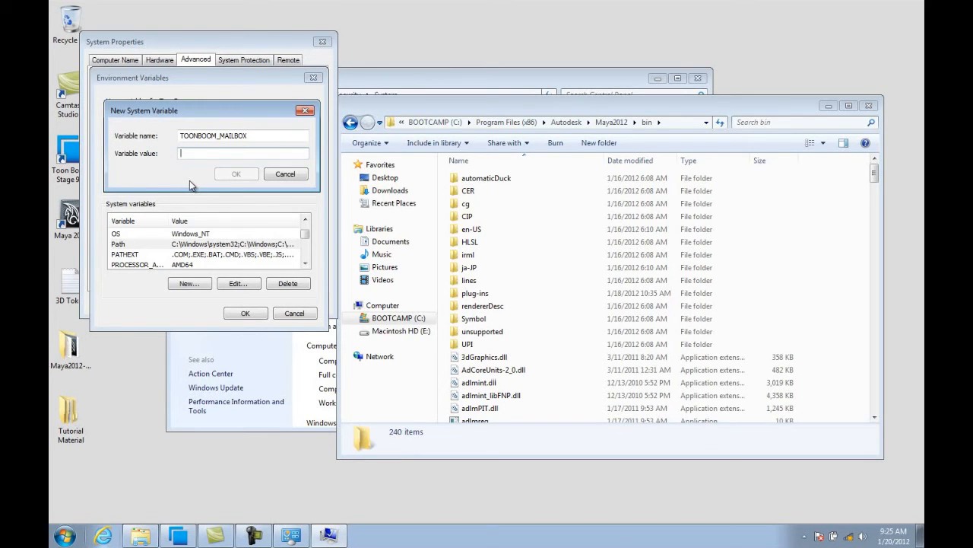
type("7778")
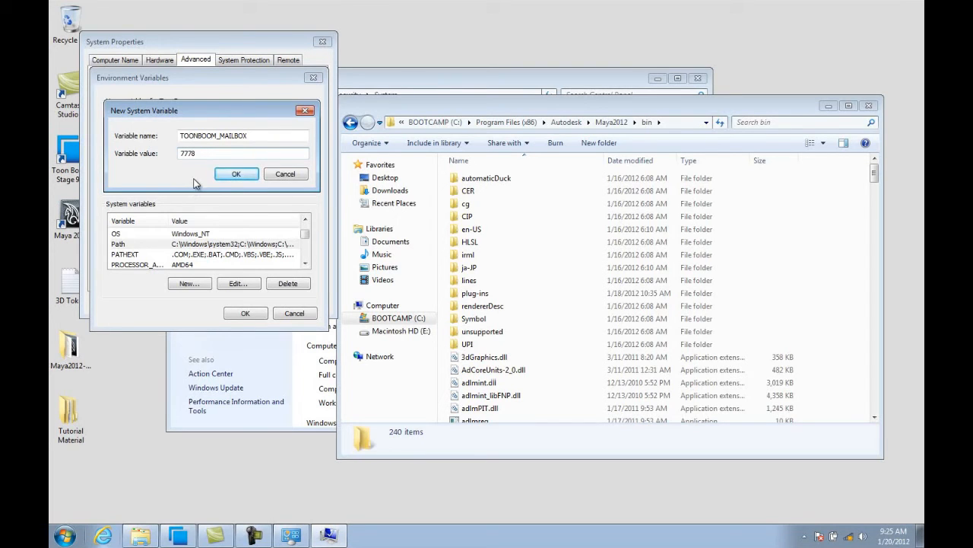
left_click(229, 177)
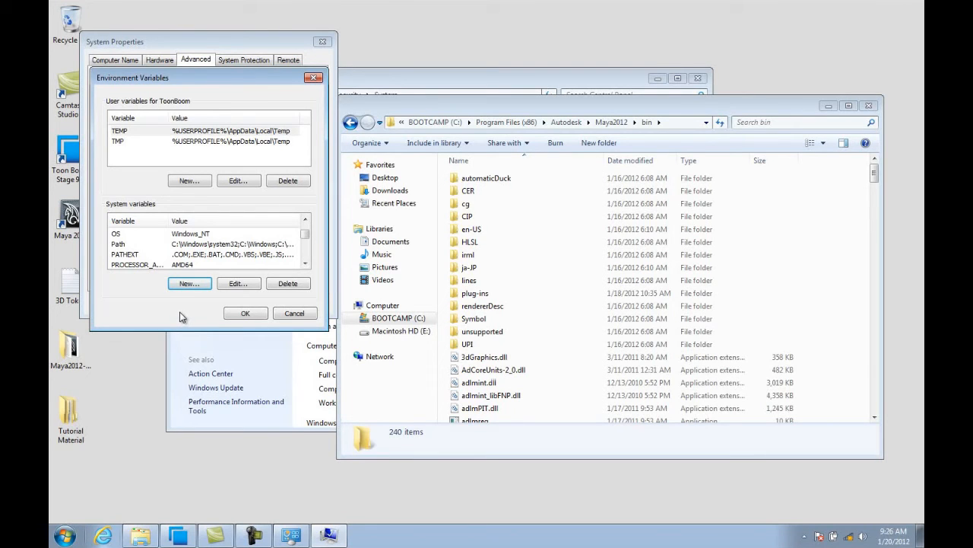
left_click(242, 315)
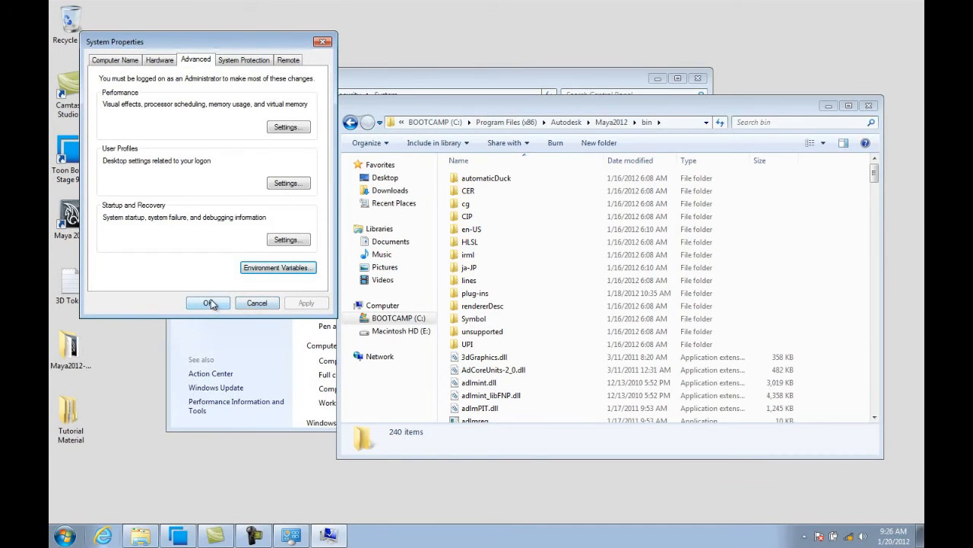
left_click(210, 303)
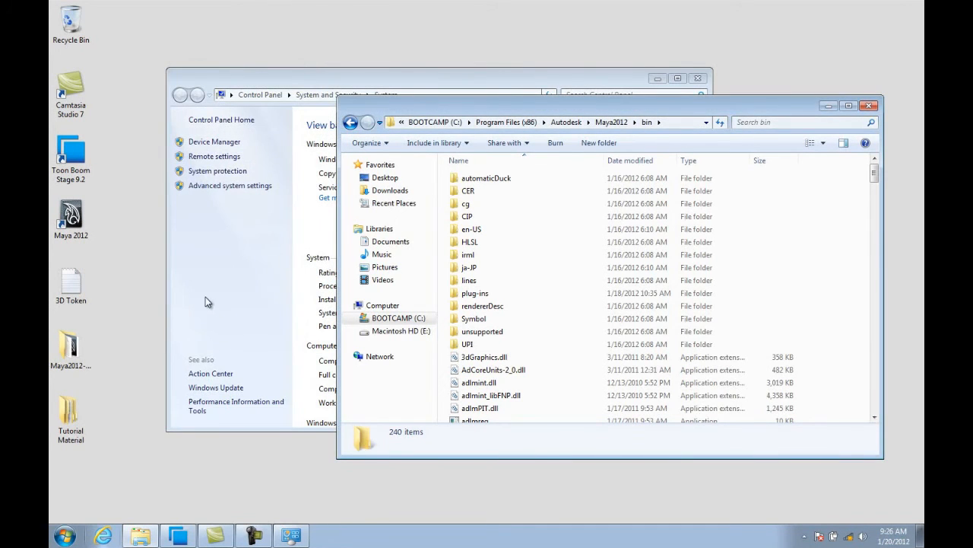
- Close the Explorer and System windows and switch back to the Import3D scene in Toon Boom Harmony
left_click(873, 107)
left_click(698, 78)
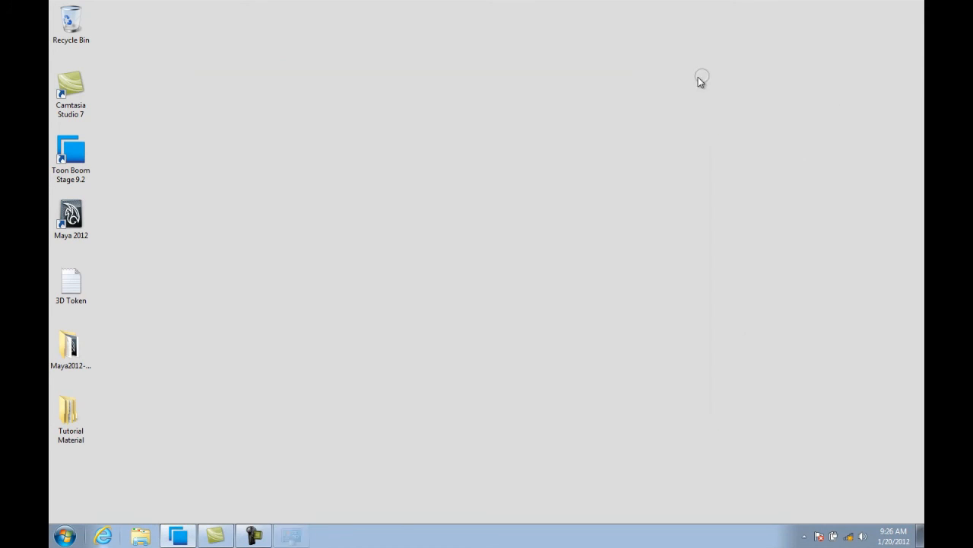
left_click(183, 538)
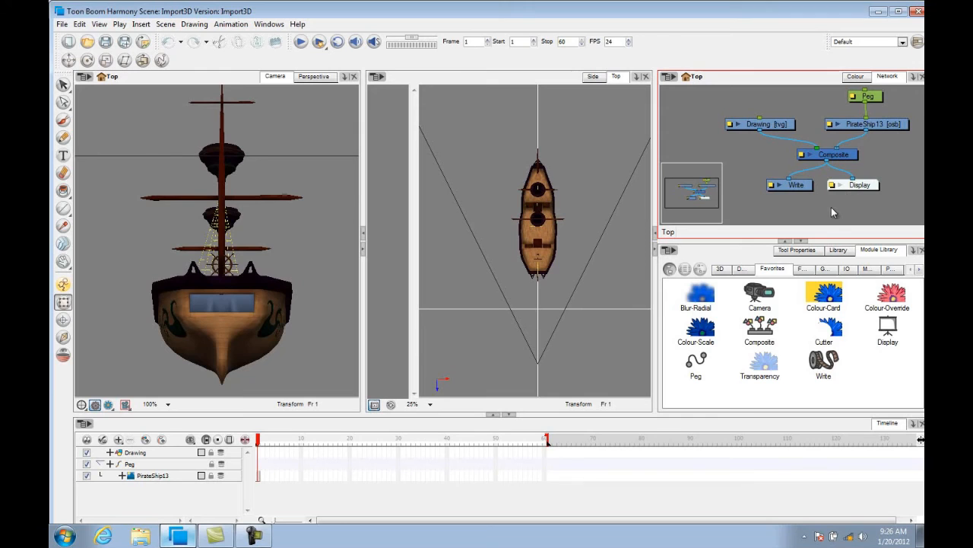
- Add a RenderMayaBatch module from the 3D category to the network and insert it between PirateShip13 and Composite
left_click(720, 270)
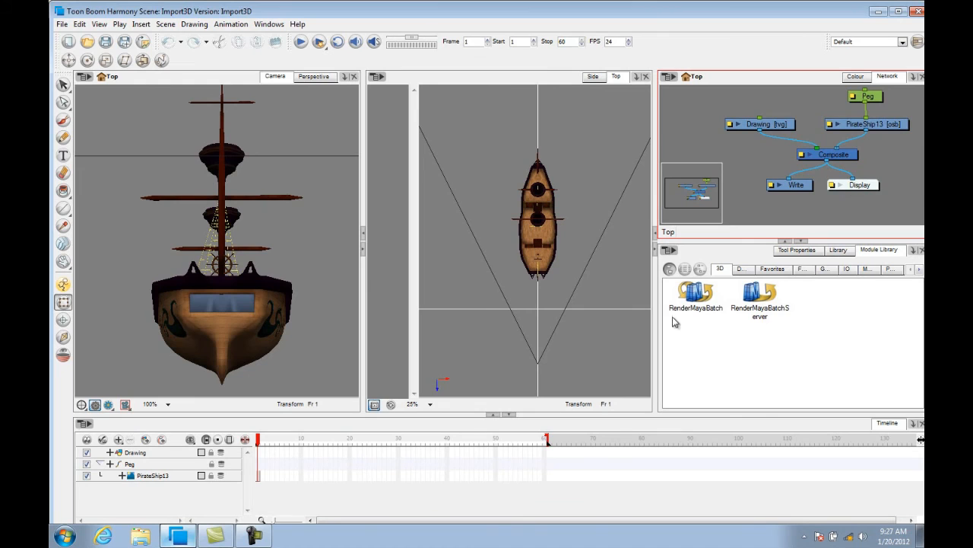
left_click_drag(696, 293, 886, 164)
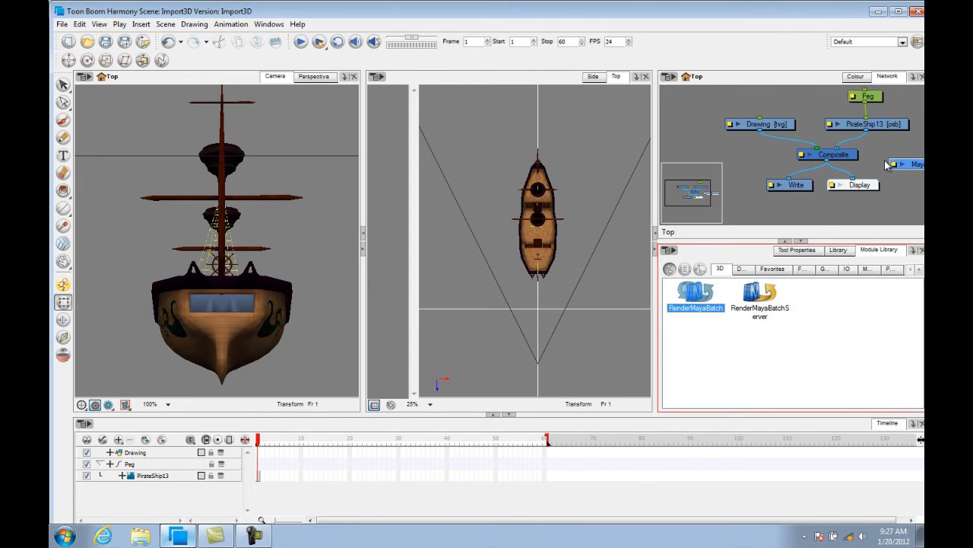
left_click_drag(902, 200, 857, 205)
left_click_drag(906, 173, 832, 150)
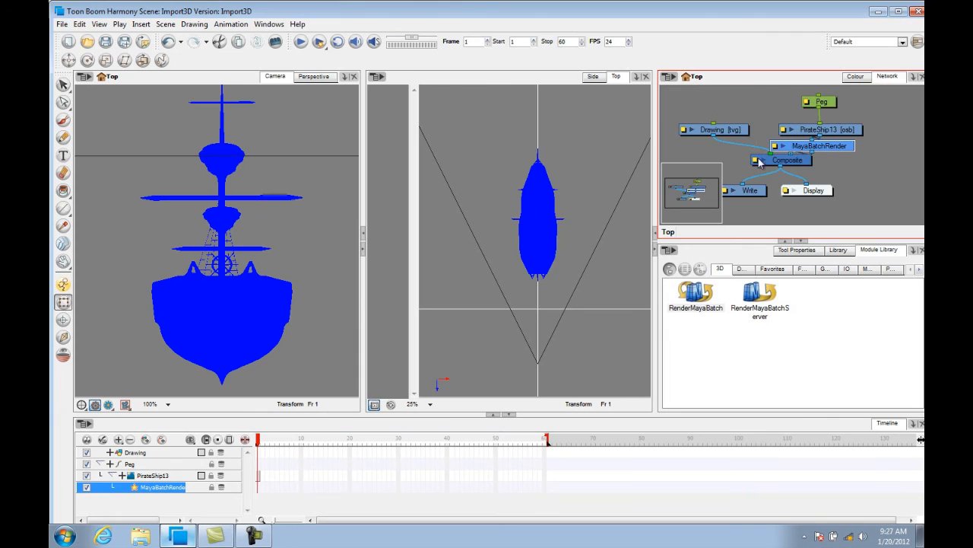
- Space out the Composite, MayaBatchRender, Write, Display and Drawing modules in the network so their connections are clearly visible
left_click_drag(806, 164, 792, 174)
left_click_drag(838, 146, 836, 153)
left_click_drag(753, 193, 743, 213)
left_click_drag(816, 196, 815, 215)
left_click_drag(796, 173, 795, 183)
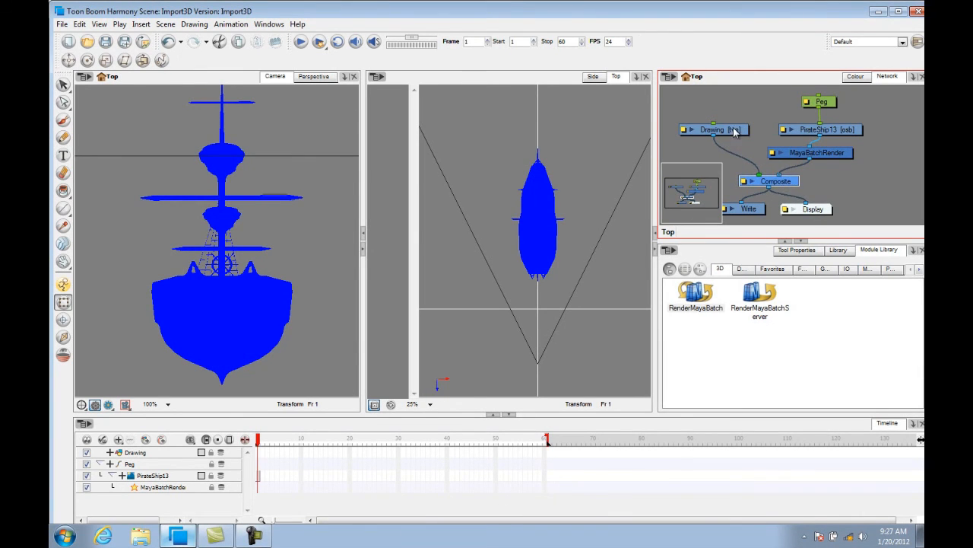
left_click_drag(736, 132, 734, 142)
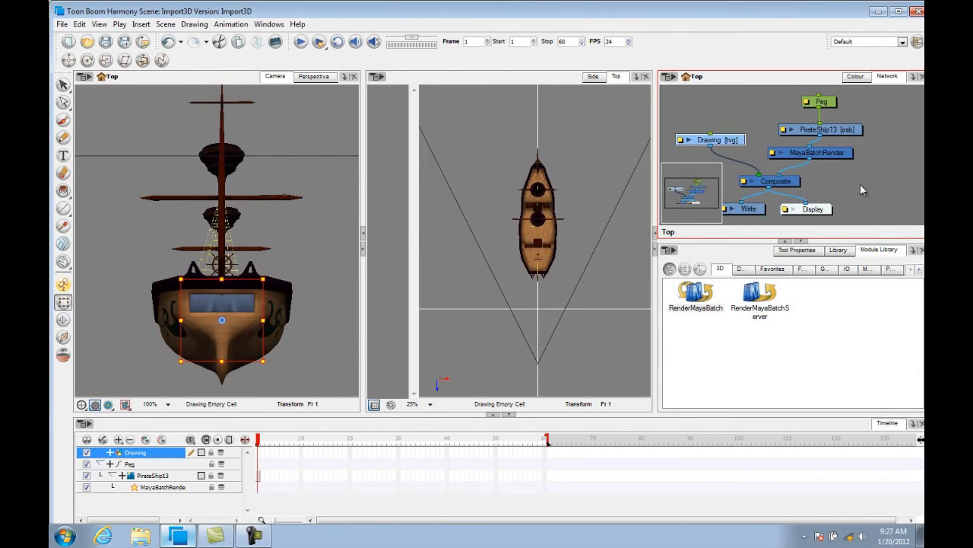
left_click_drag(855, 181, 879, 179)
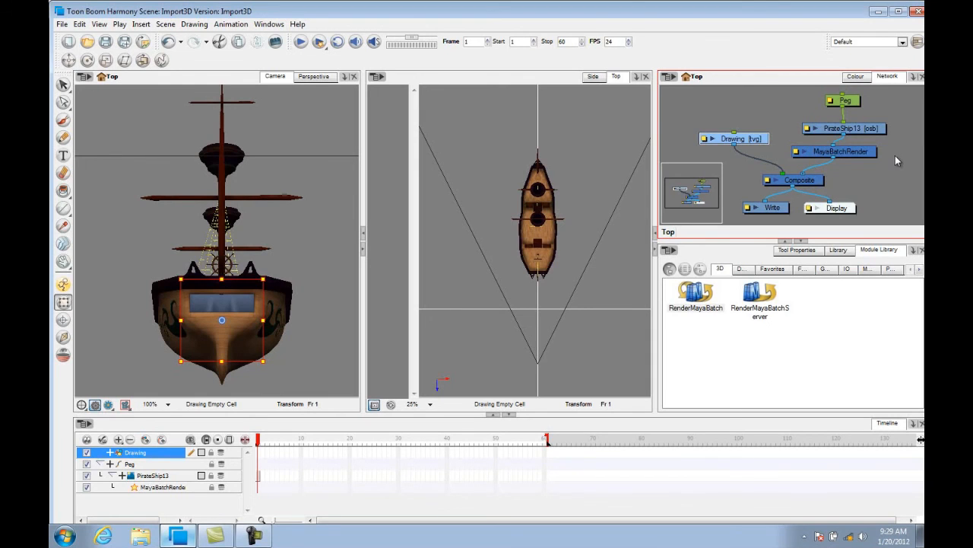
- Try the Render View of the camera twice, returning to the OpenGL view each time
left_click(109, 404)
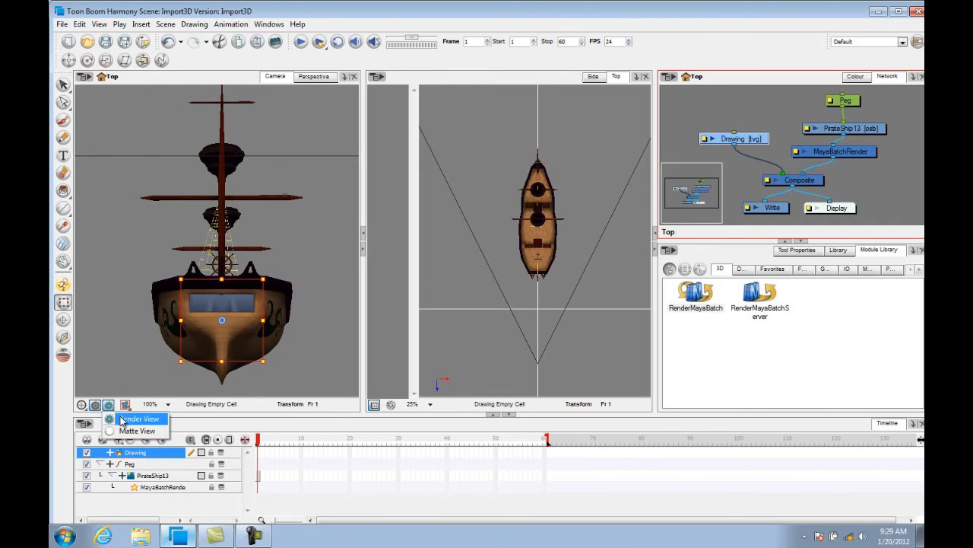
left_click(123, 418)
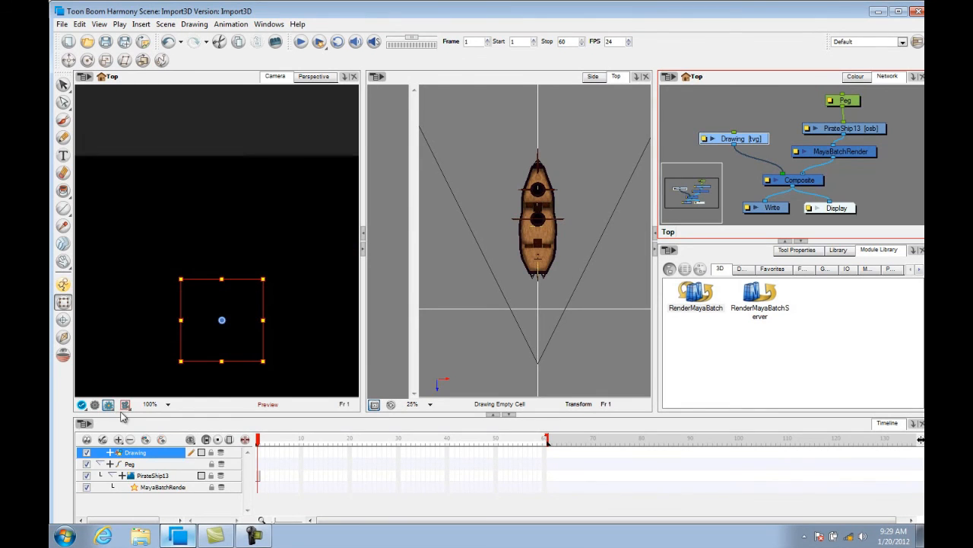
left_click(94, 405)
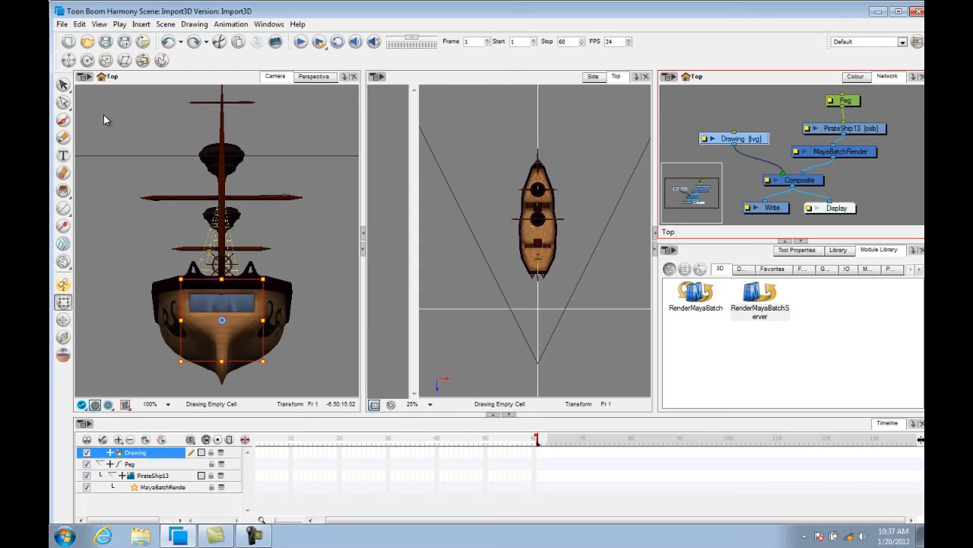
left_click(108, 404)
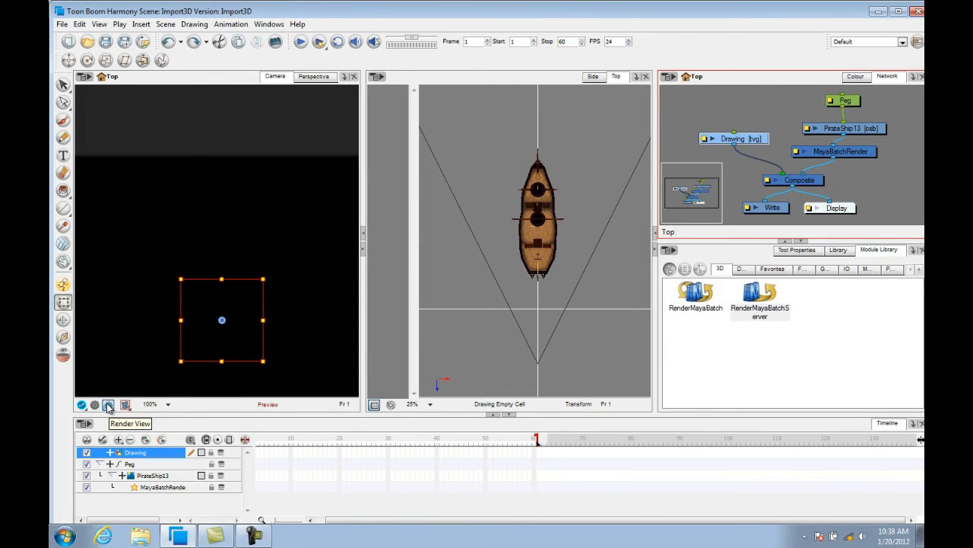
left_click(96, 405)
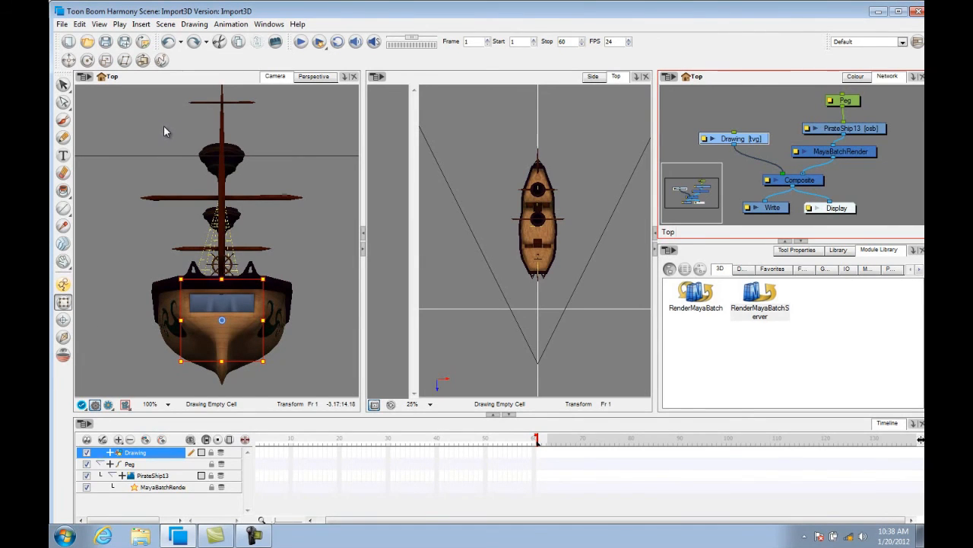
- Restart Toon Boom Stage 9.2 in Work Offline mode and reopen the recent Import3D scene in a maximized window
left_click(918, 11)
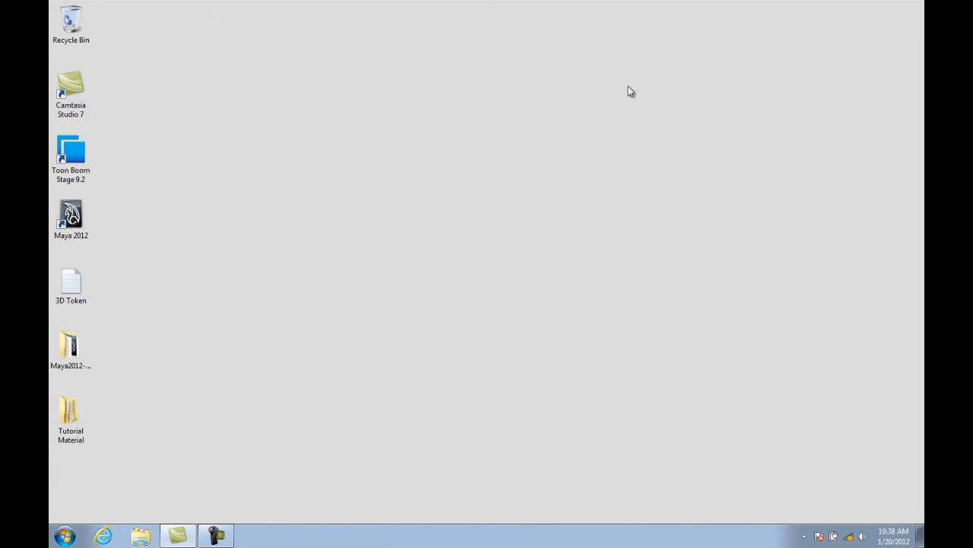
left_click(89, 159)
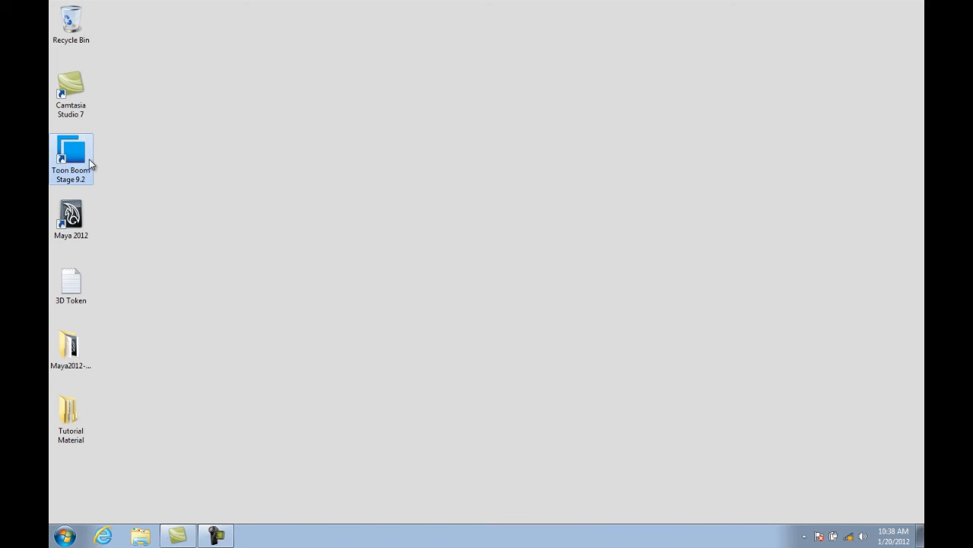
double_click(77, 158)
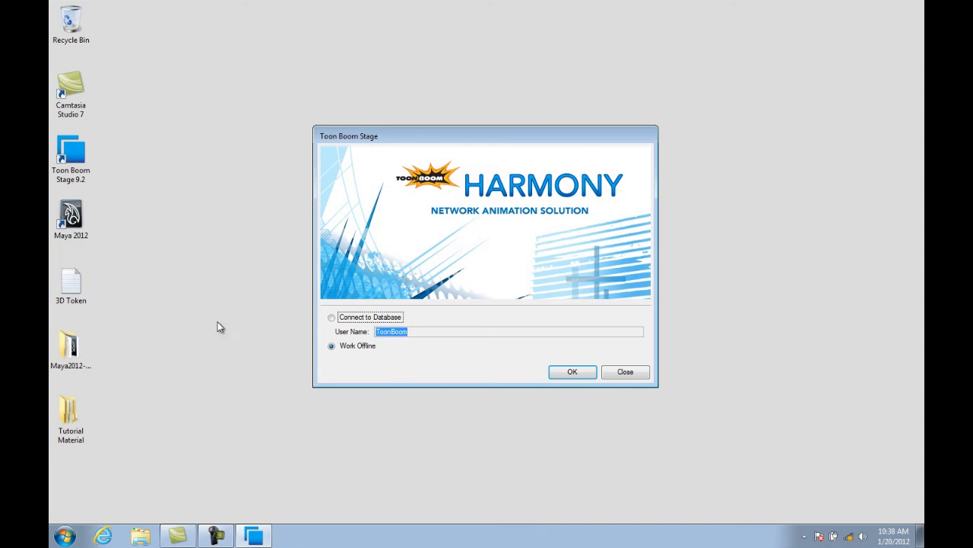
left_click(572, 370)
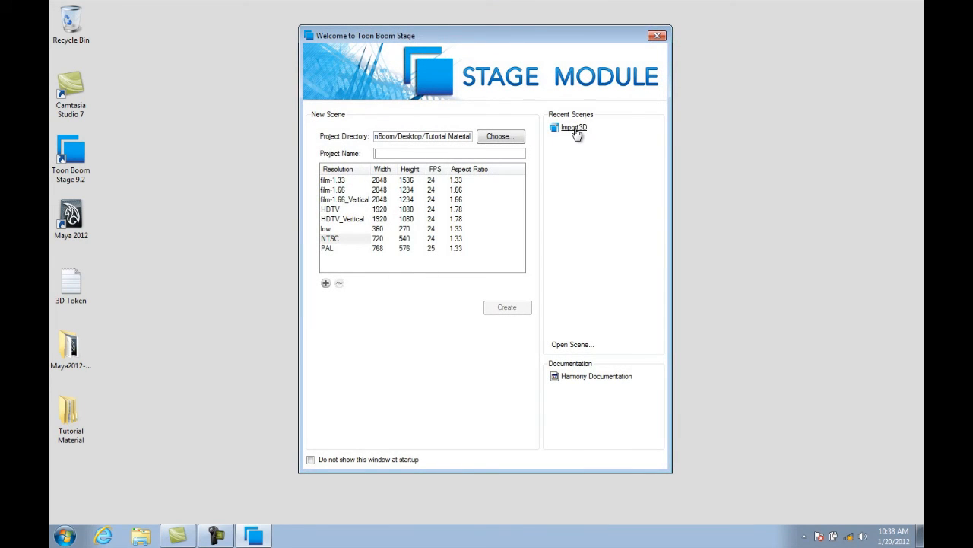
left_click(575, 129)
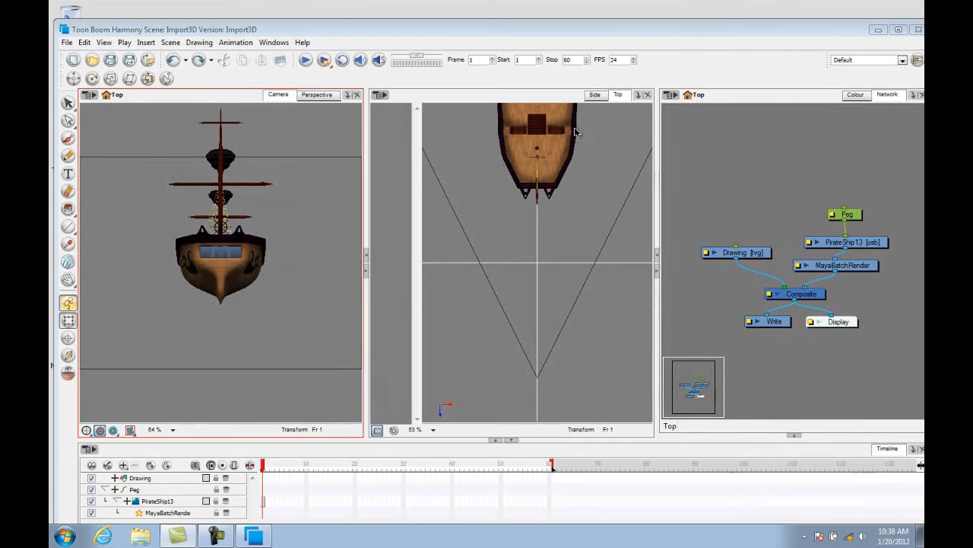
left_click(899, 30)
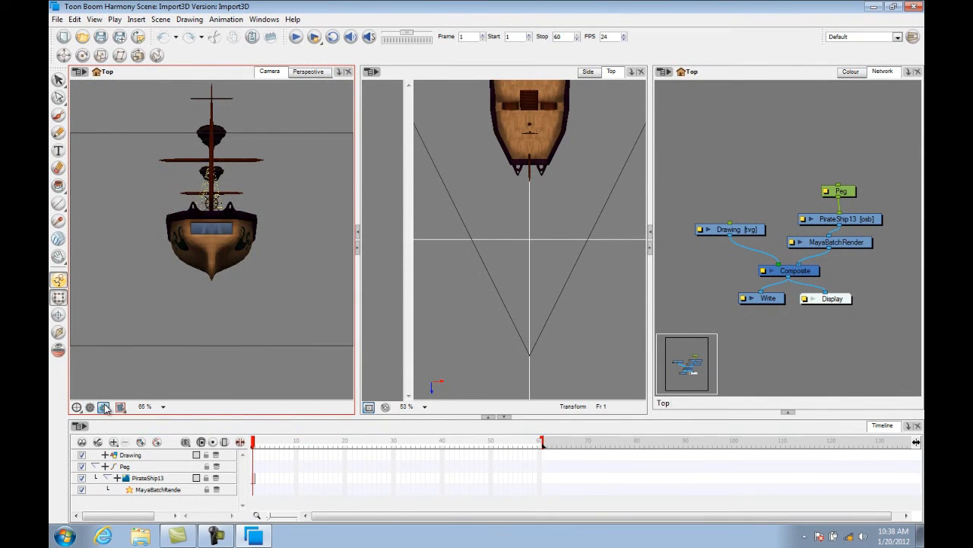
- Render the camera view and add a Colour-Card layer to the scene as a background
left_click(104, 406)
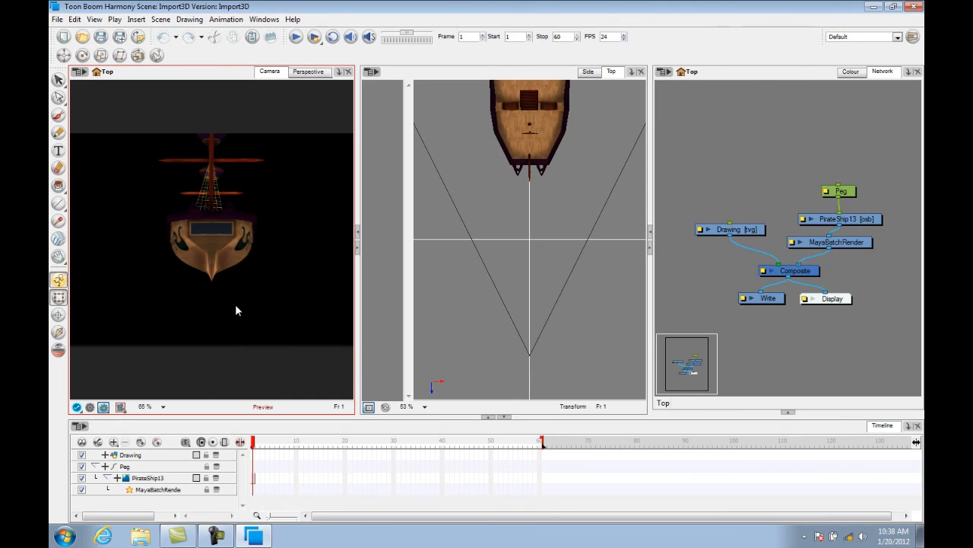
left_click(114, 442)
left_click(146, 465)
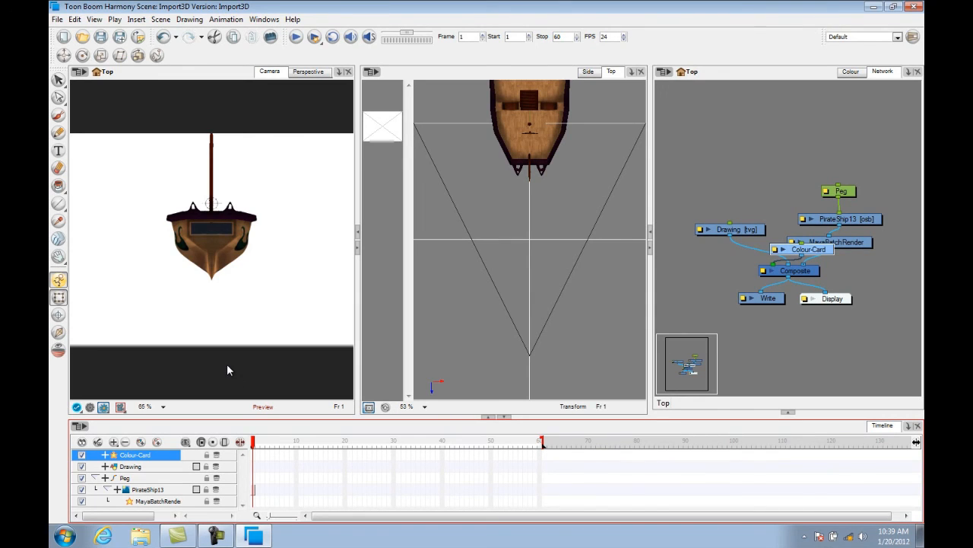
- Rotate the pirate ship counter-clockwise in the Top view so its bow points diagonally, and disable the Colour-Card layer
left_click(525, 150)
left_click_drag(549, 174, 580, 302)
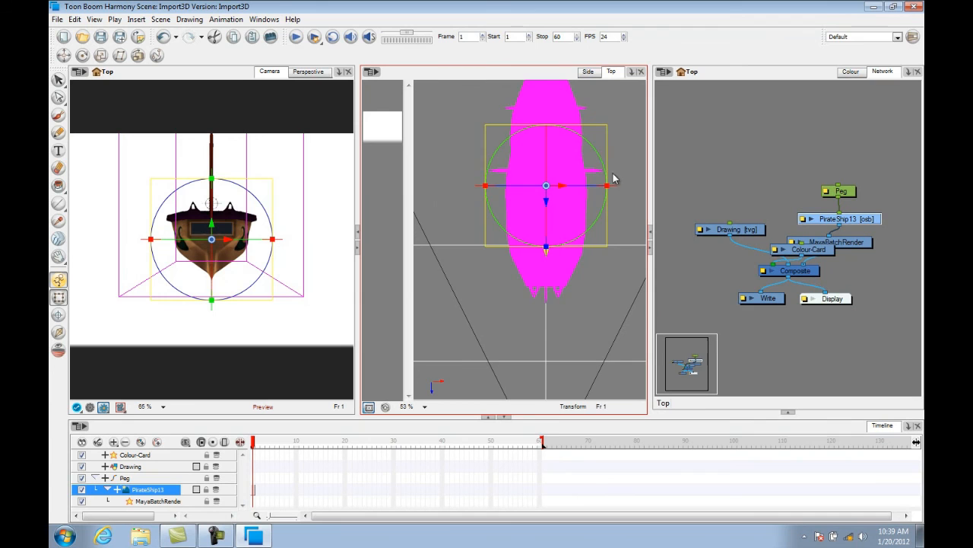
left_click_drag(603, 160, 572, 120)
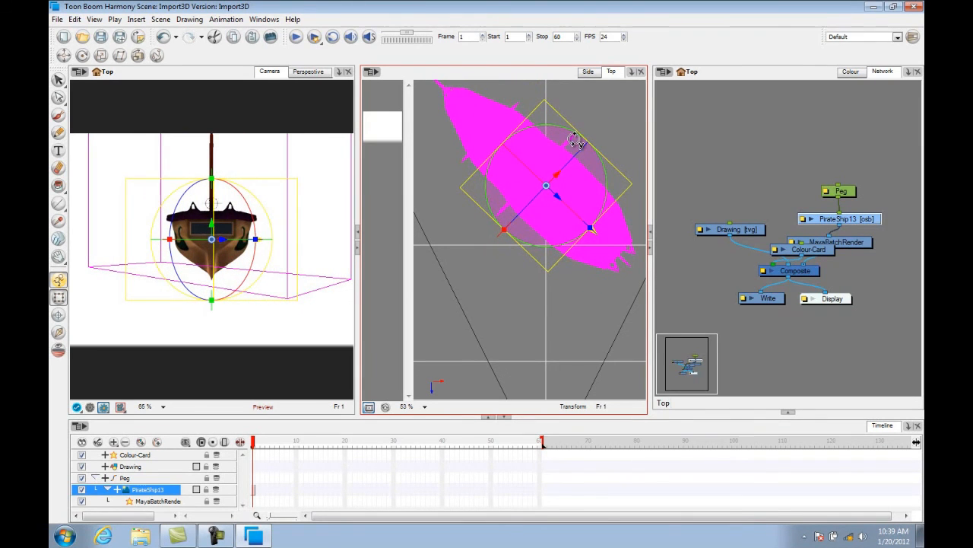
left_click(485, 264)
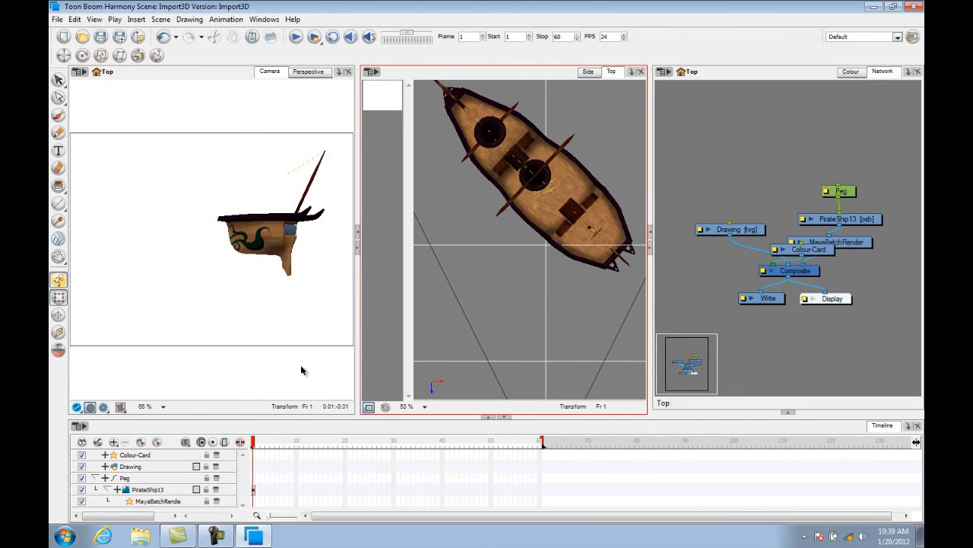
left_click(82, 455)
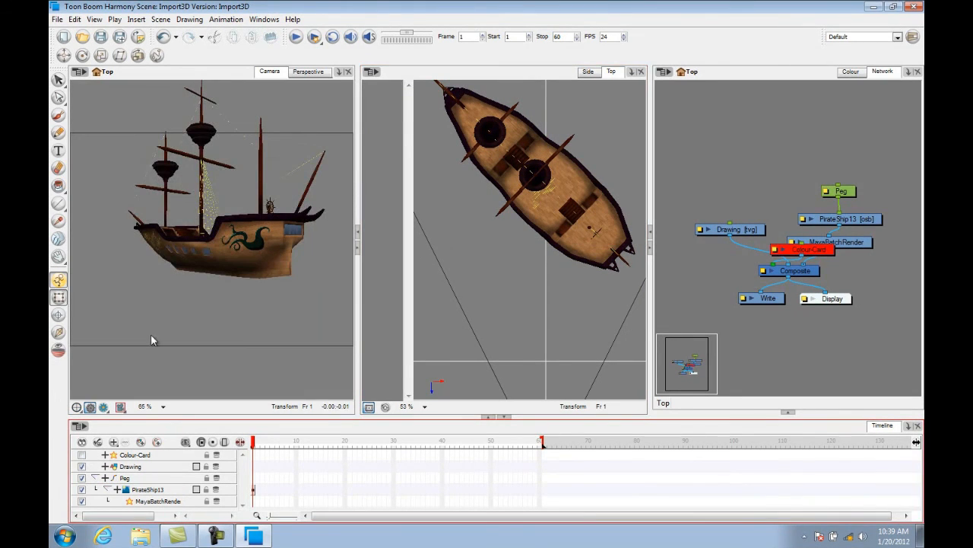
- Lower the pirate ship on its vertical axis to fit its masts inside the camera frame, and render the camera view
left_click(228, 240)
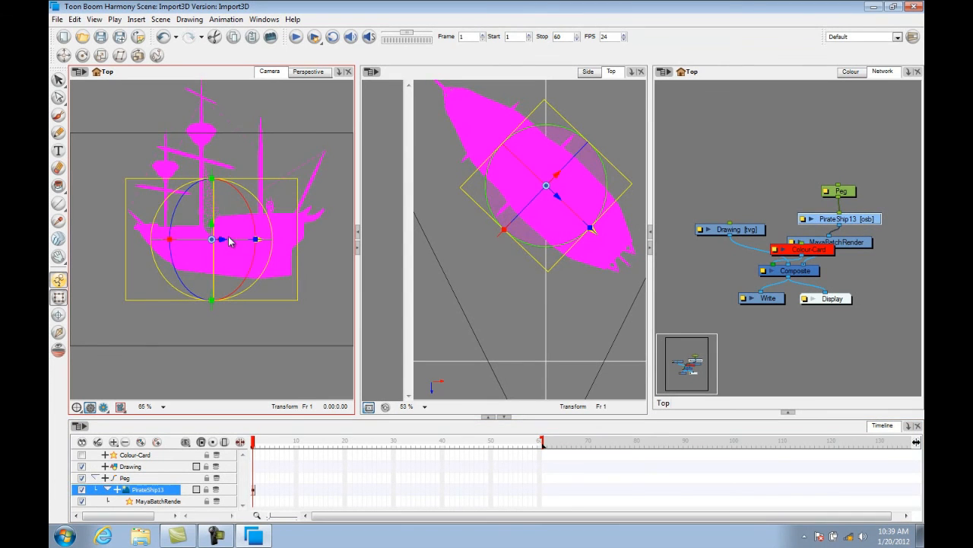
left_click_drag(212, 224, 207, 289)
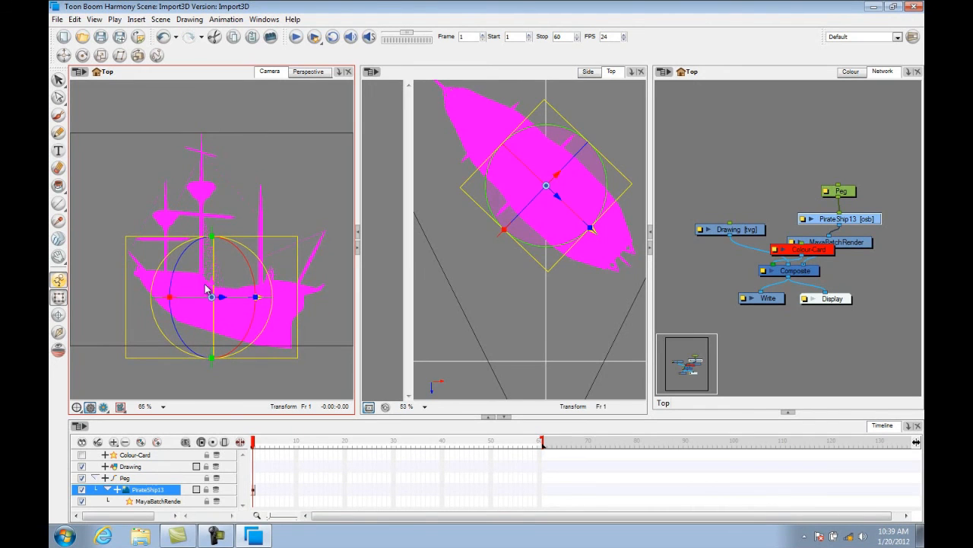
left_click(325, 374)
left_click(104, 408)
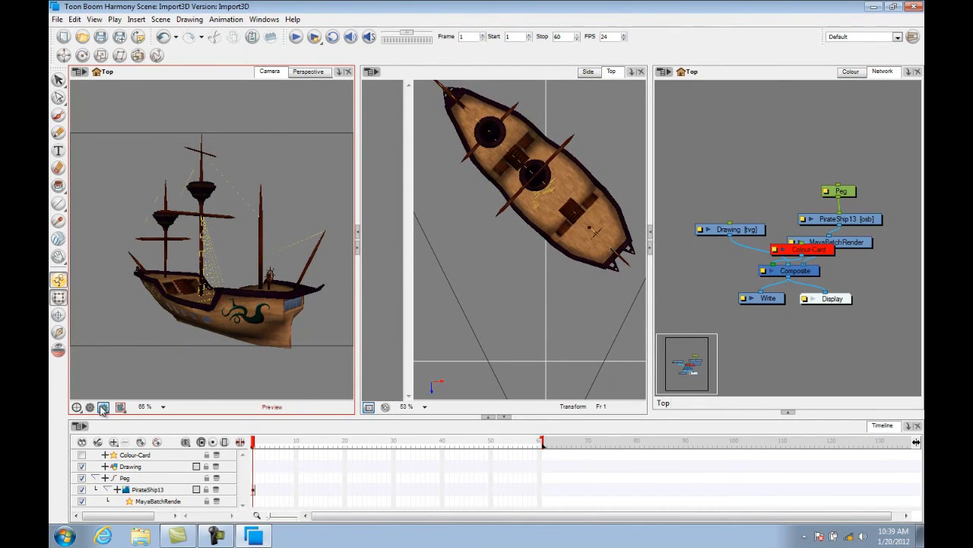